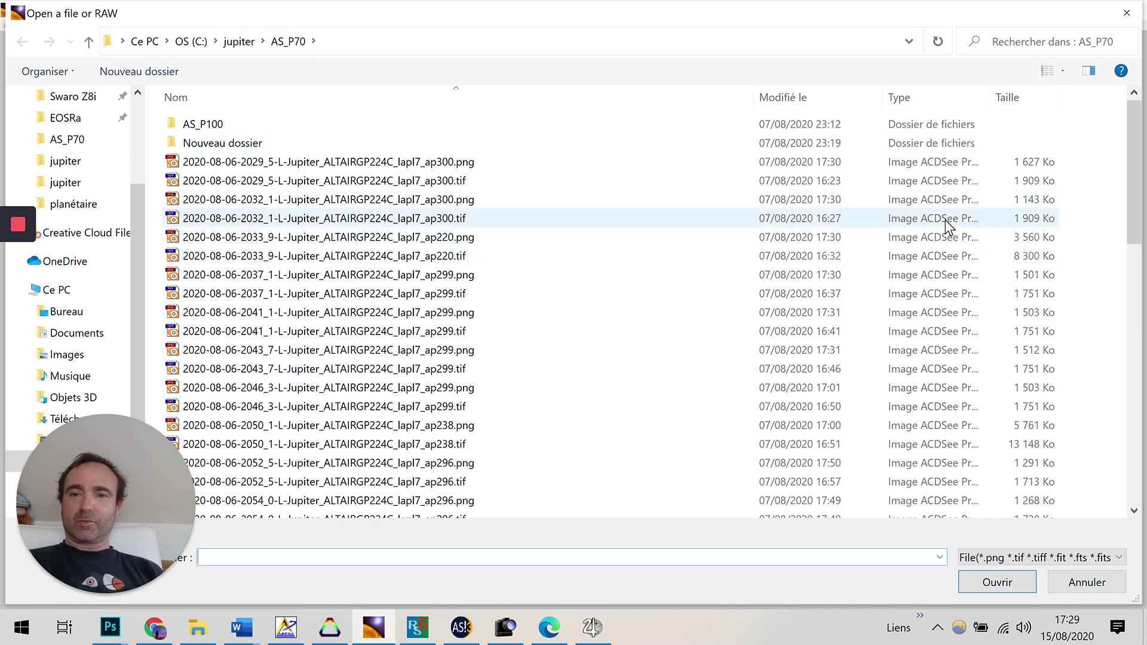
left_click_drag(1138, 177, 1141, 298)
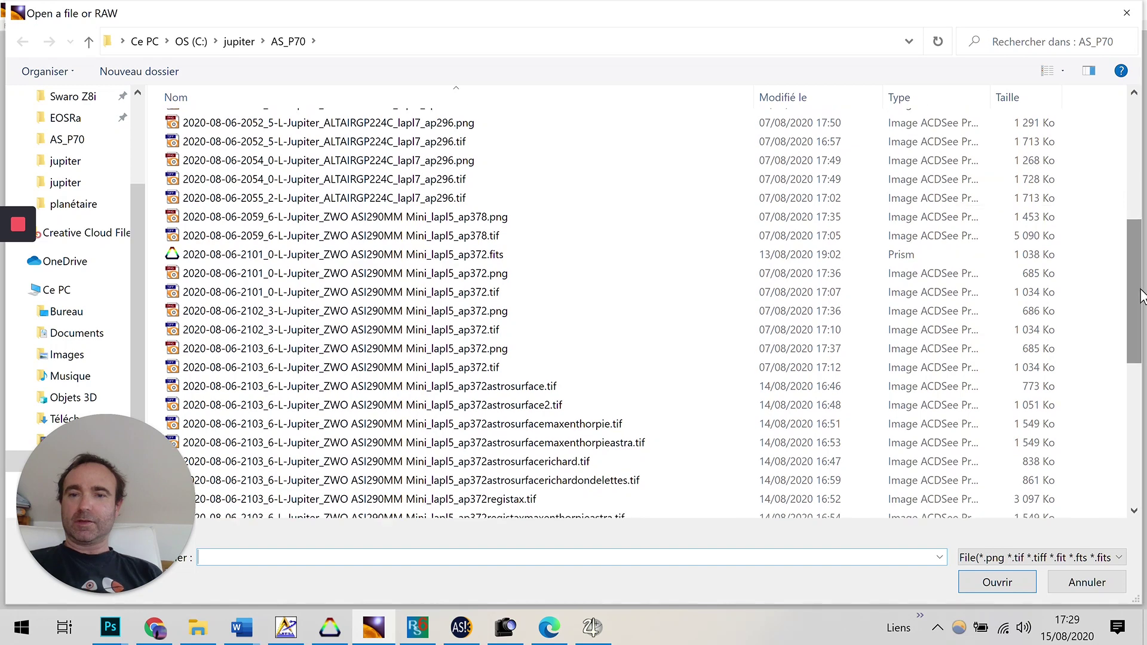
double_click(437, 297)
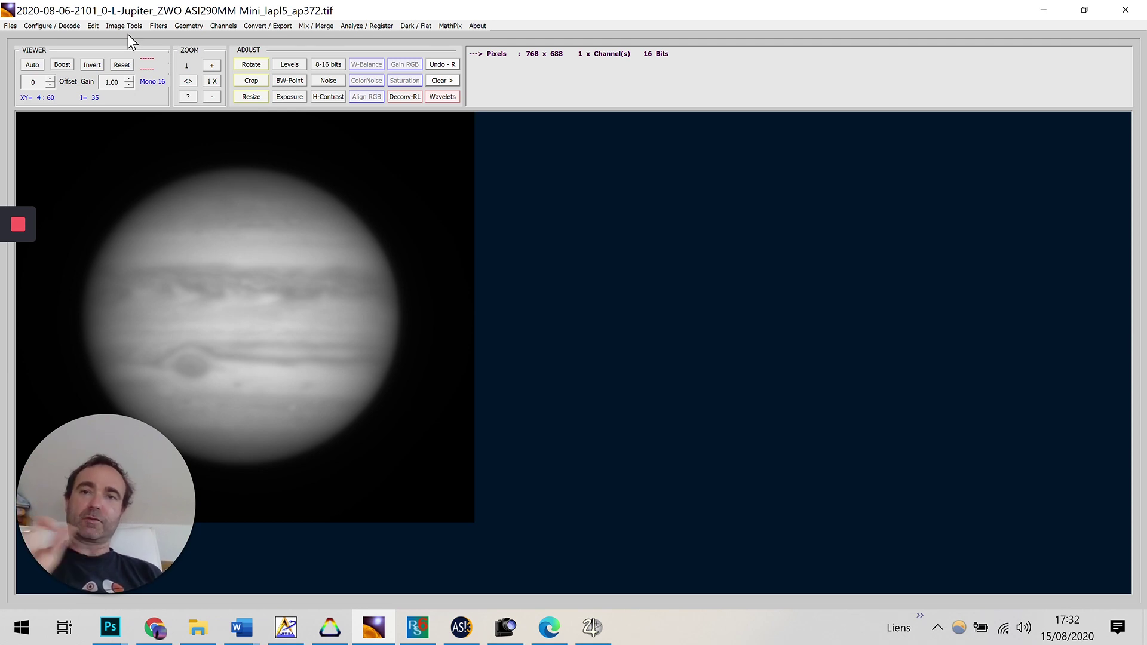
- Start a Wiener deconvolution of the Jupiter image and load psf20.tif from the AS_P70 folder as its kernel
left_click(158, 27)
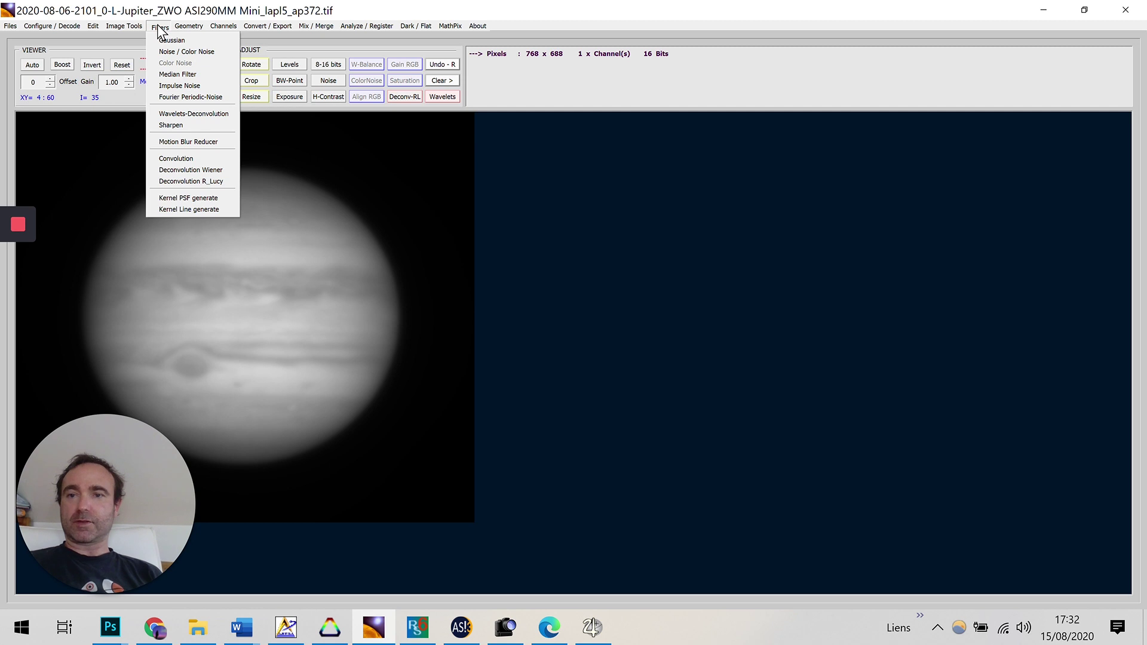
left_click(192, 169)
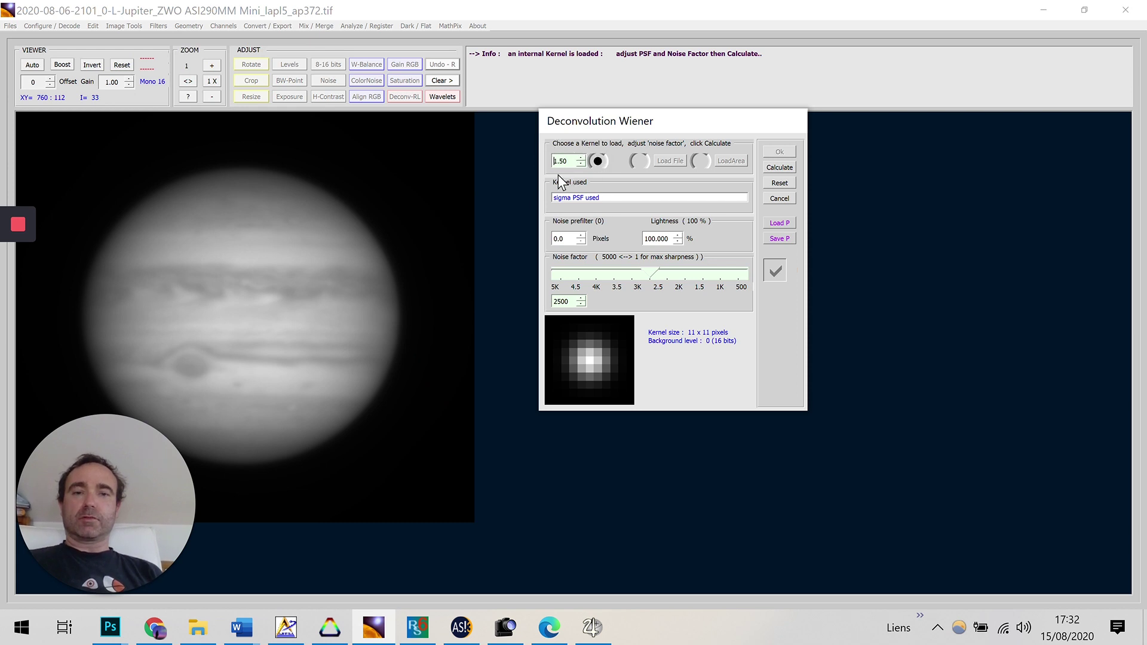
left_click(640, 162)
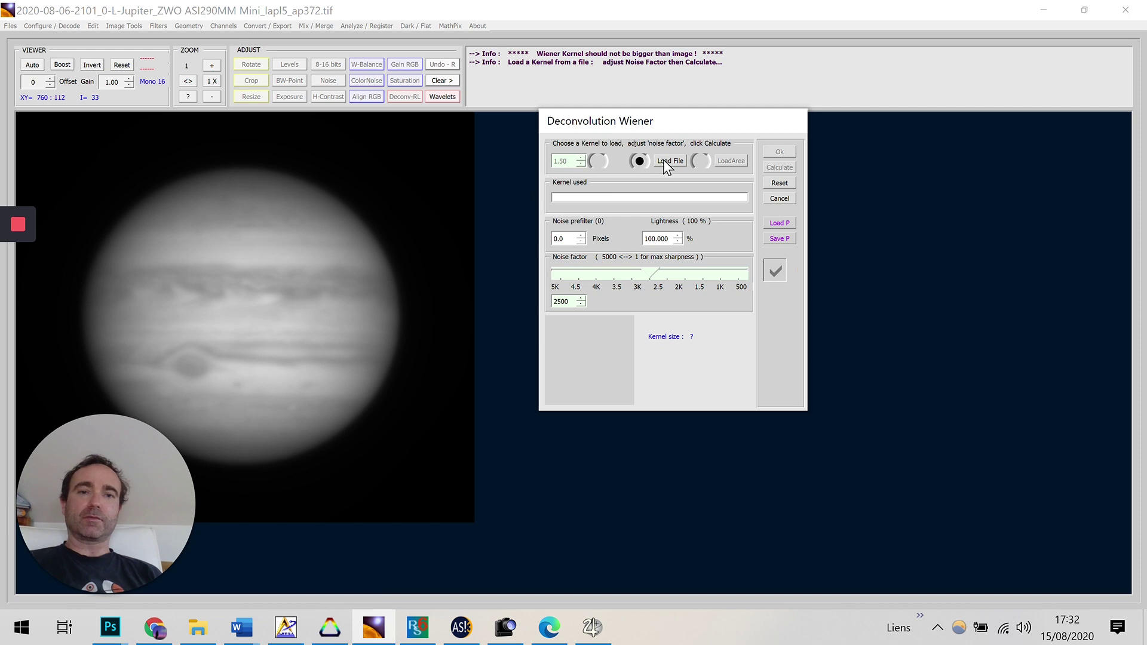
left_click(664, 160)
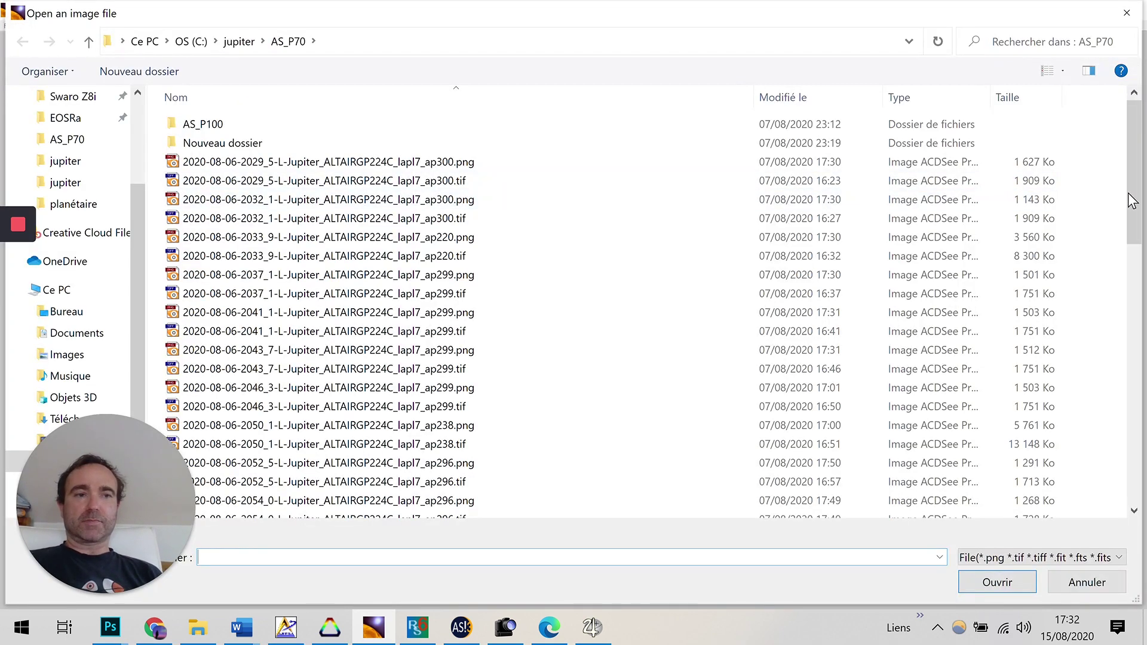
scroll(1131, 200, "down", 4)
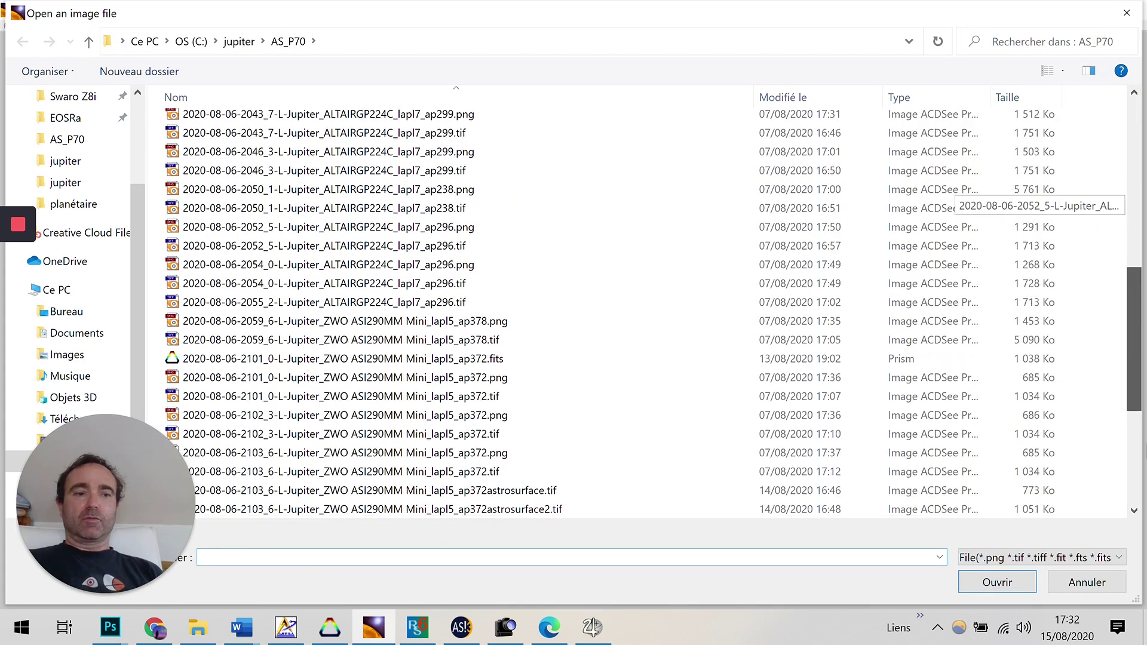
scroll(956, 203, "down", 7)
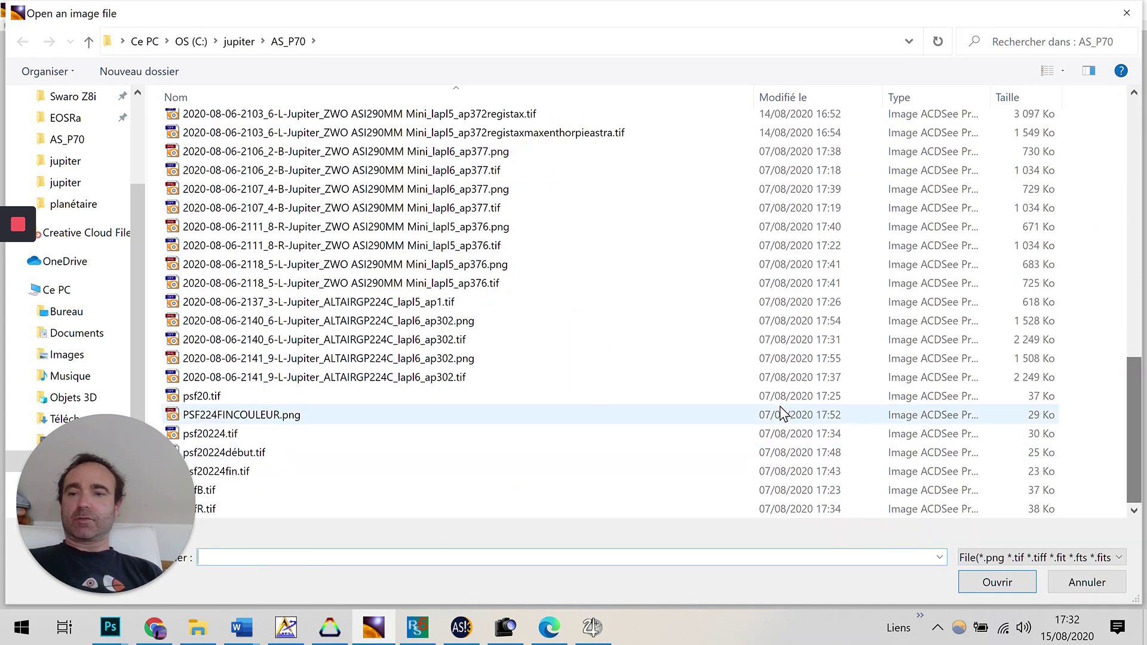
left_click(614, 395)
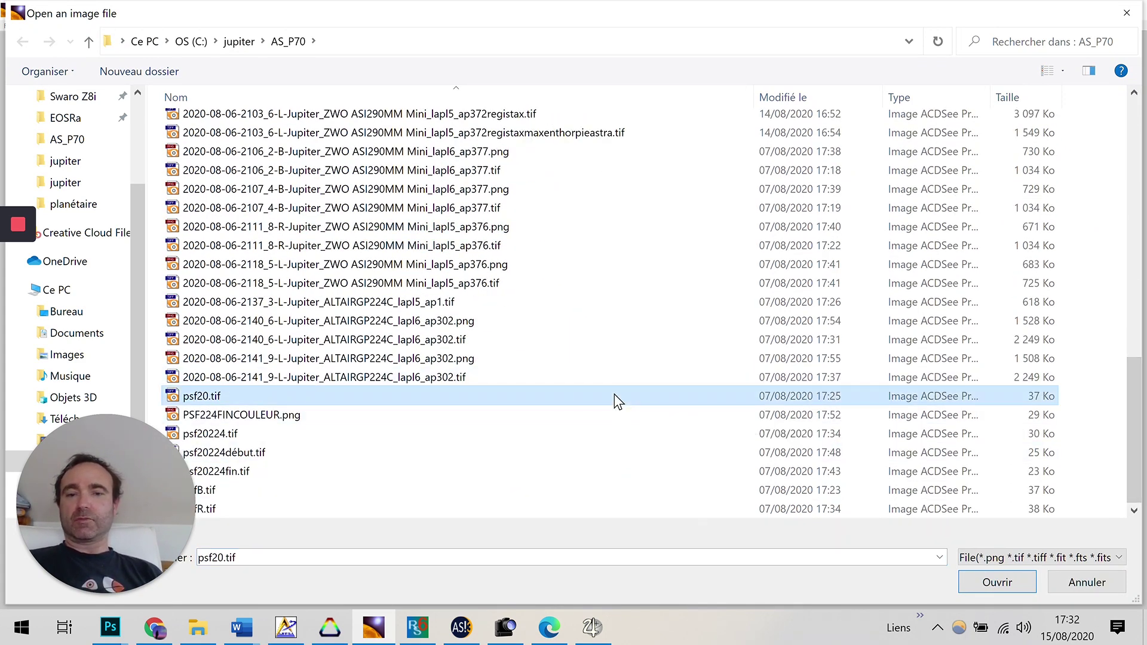
double_click(614, 394)
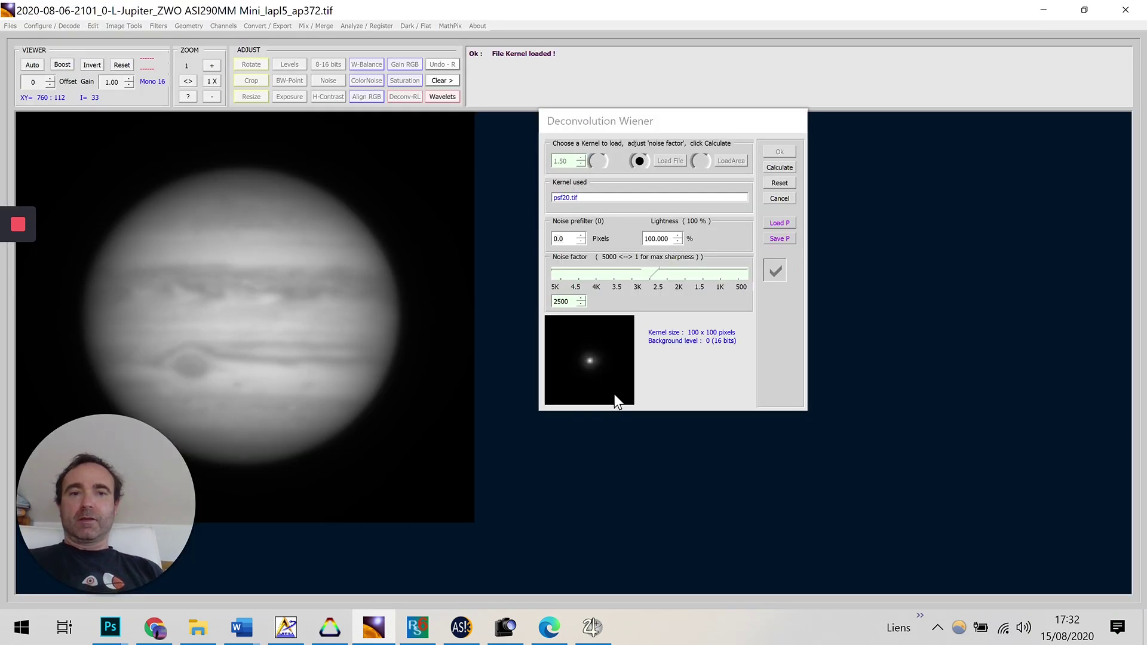
- Calculate the Wiener deconvolution with the default noise factor, and try it again with a noise factor of 1482
left_click(778, 169)
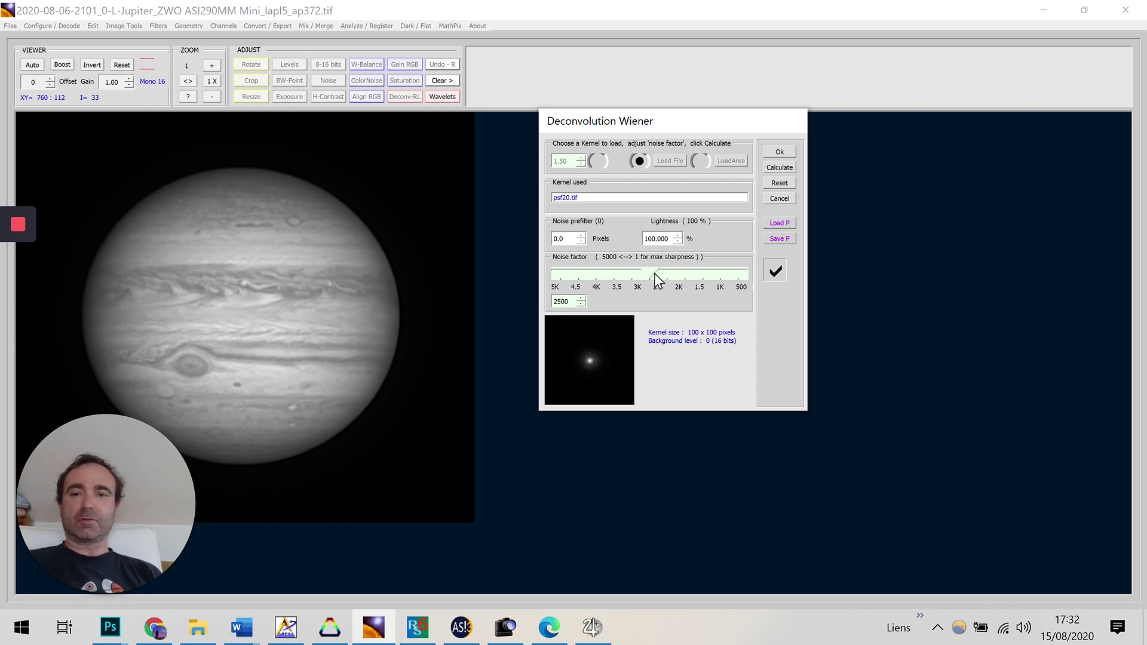
left_click(213, 64)
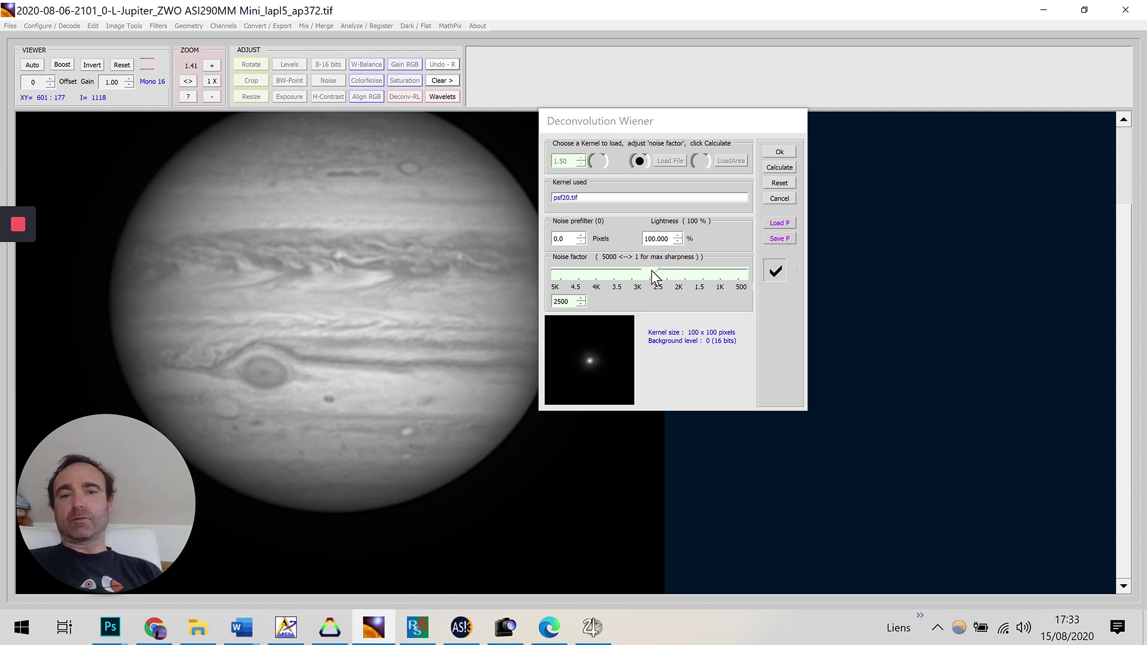
left_click_drag(652, 270, 687, 268)
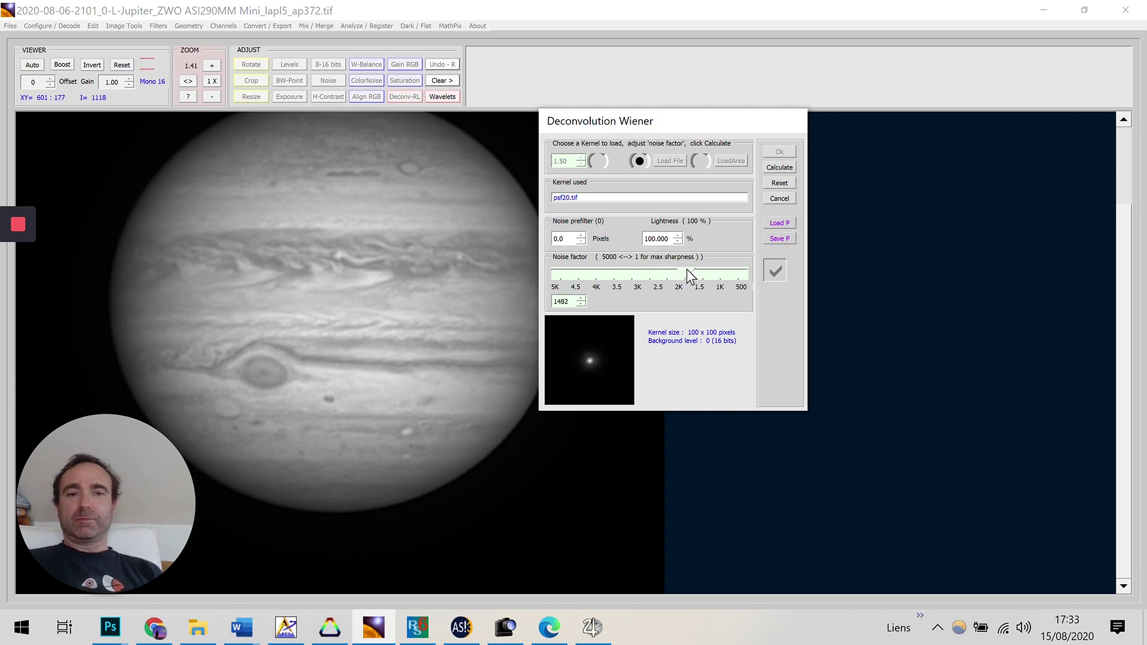
left_click(779, 167)
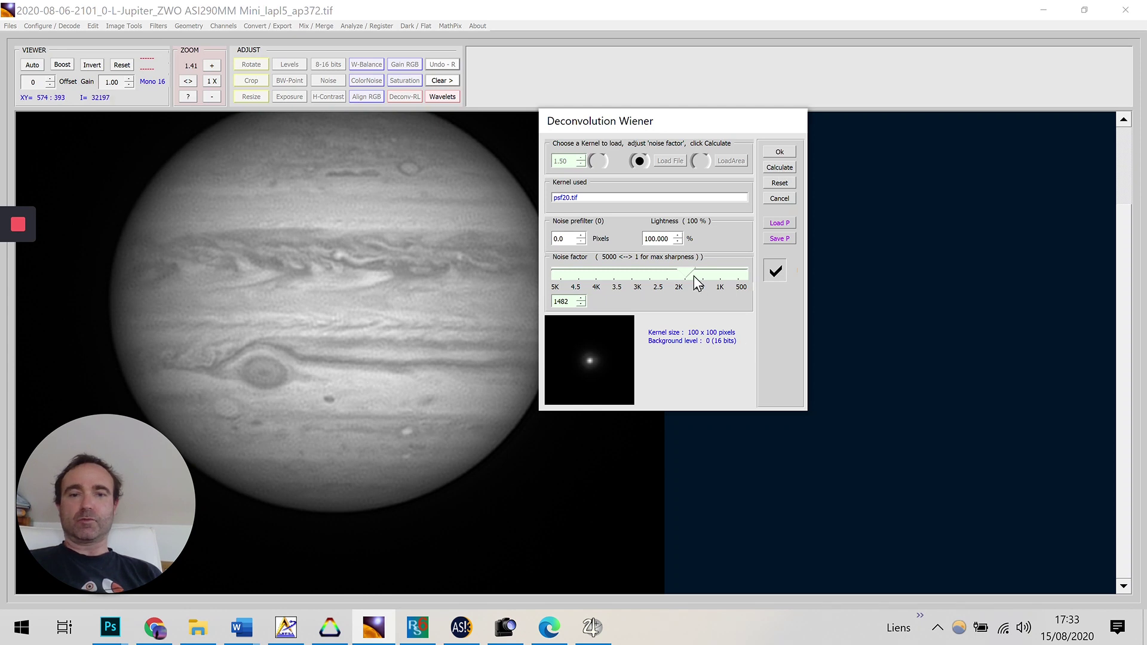
- Set the noise factor to 2627, recalculate the Wiener deconvolution and apply it to the image
left_click_drag(688, 274, 650, 303)
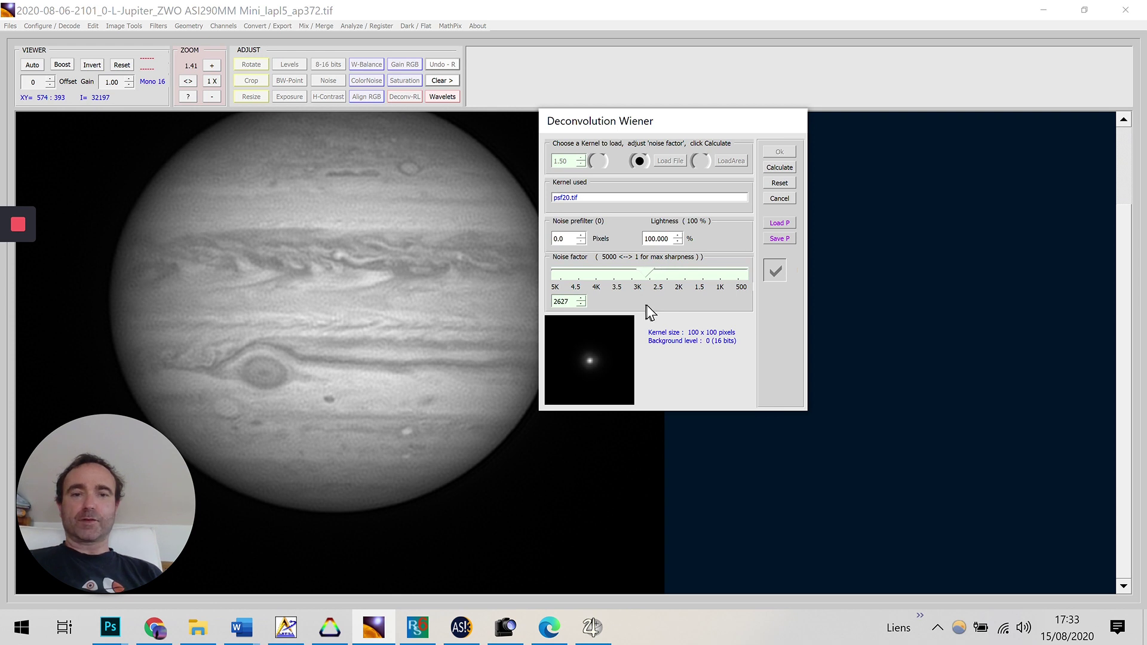
left_click(779, 168)
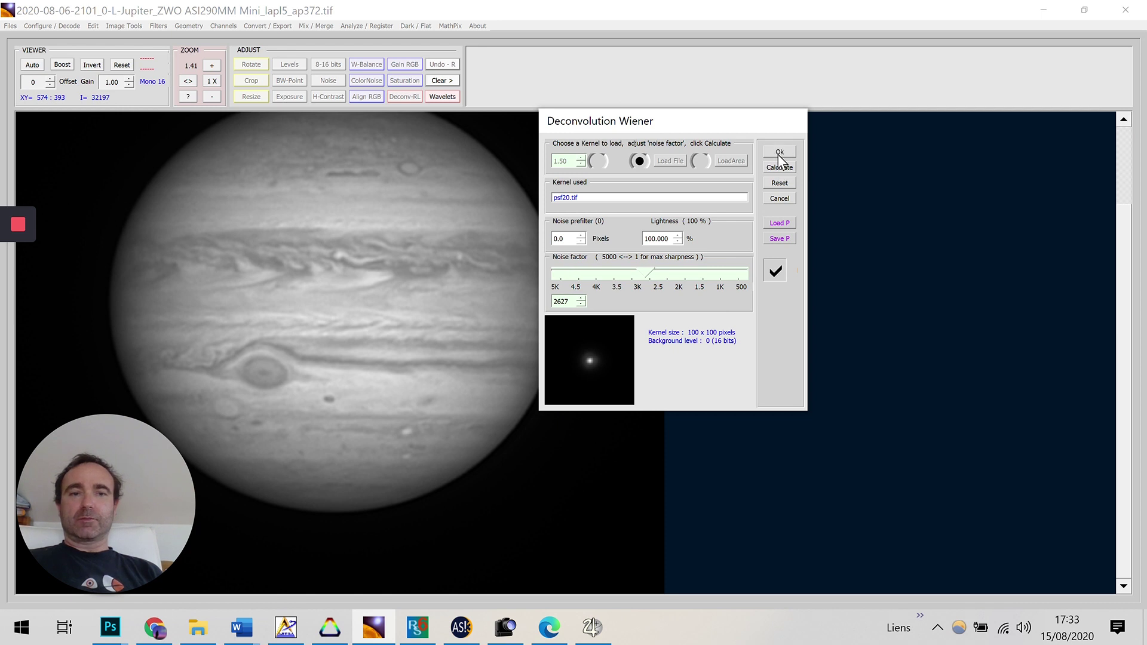
left_click(780, 153)
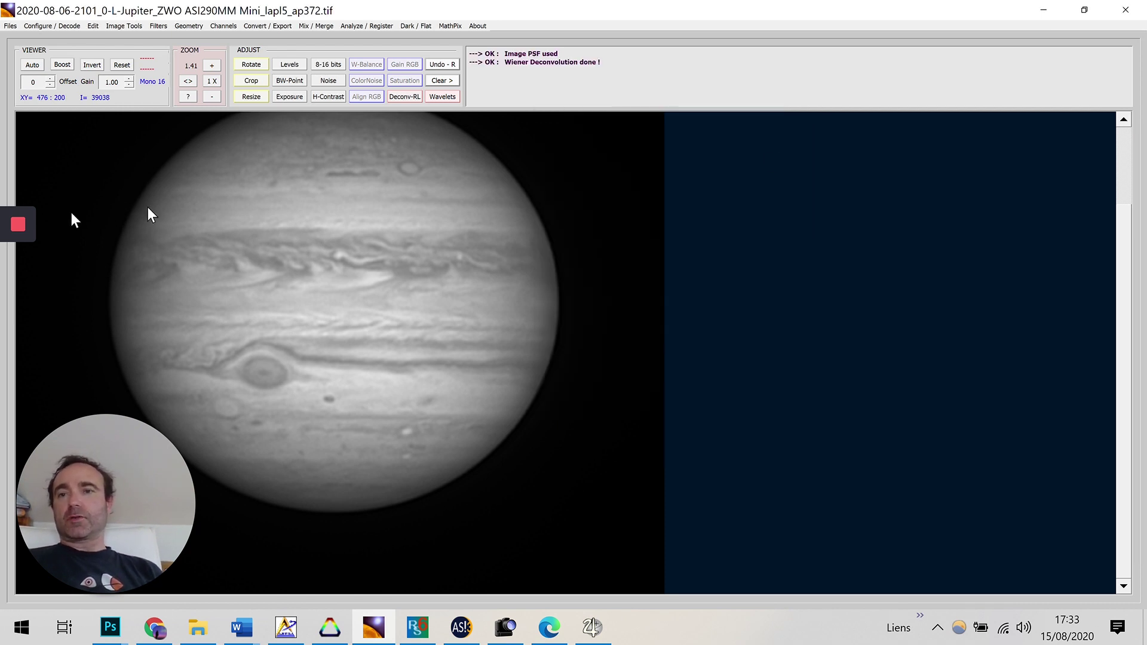
- Start the Wavelets-Deconvolution filter and set the RLucy deconvolution to 5 iterations with a PSF of 2.20 pixels
left_click(160, 26)
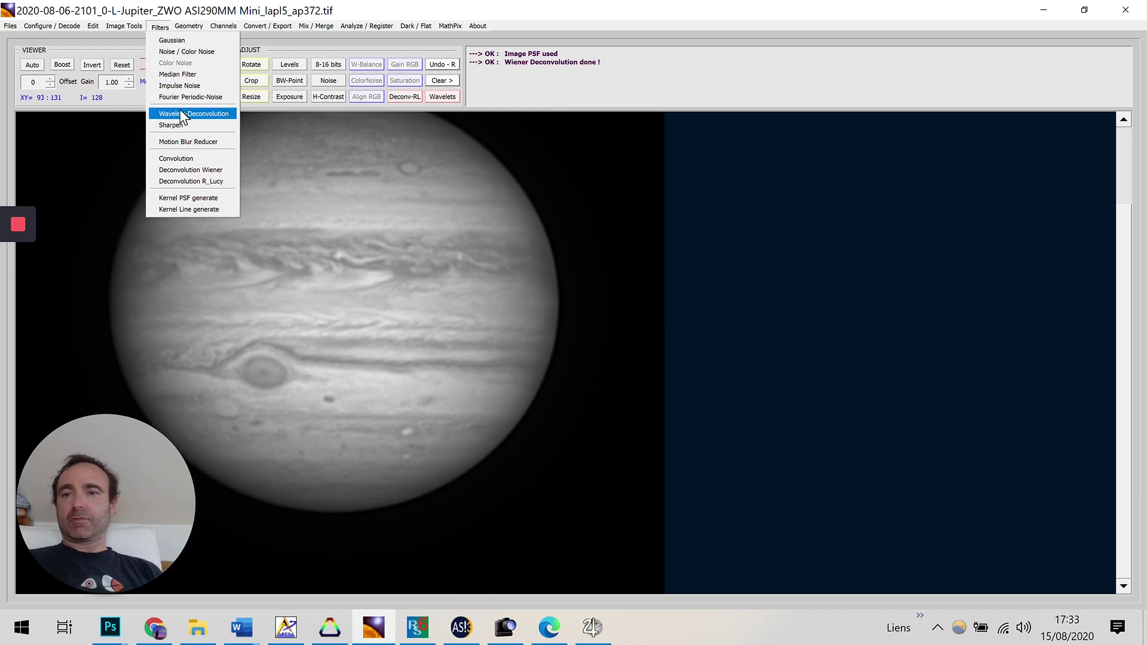
left_click(219, 118)
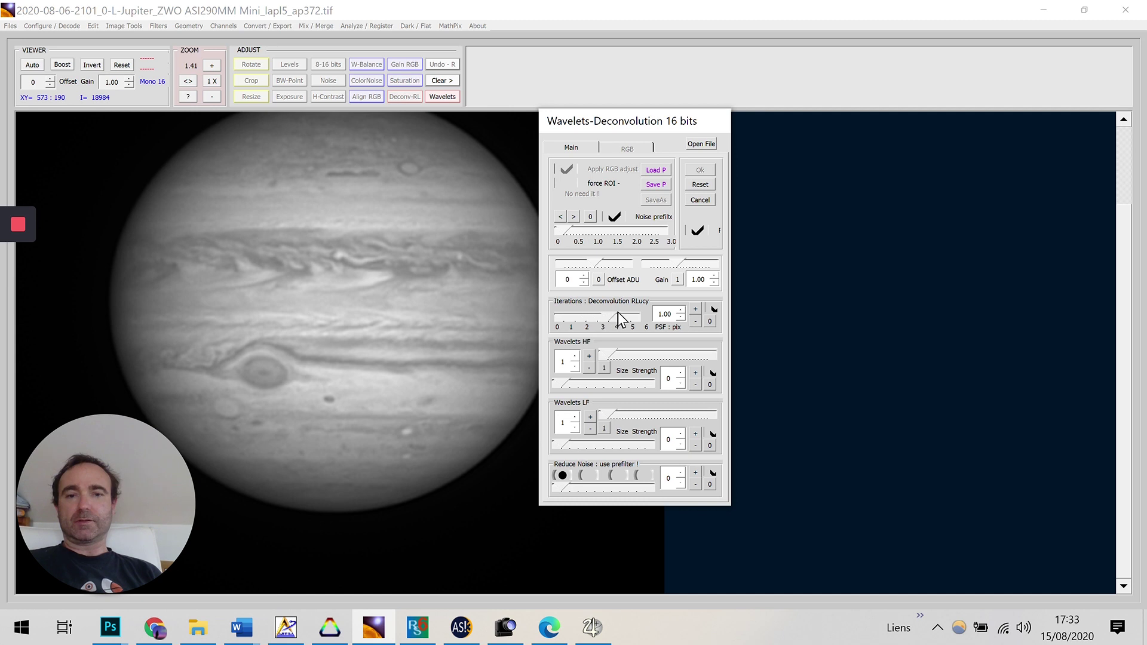
left_click(635, 315)
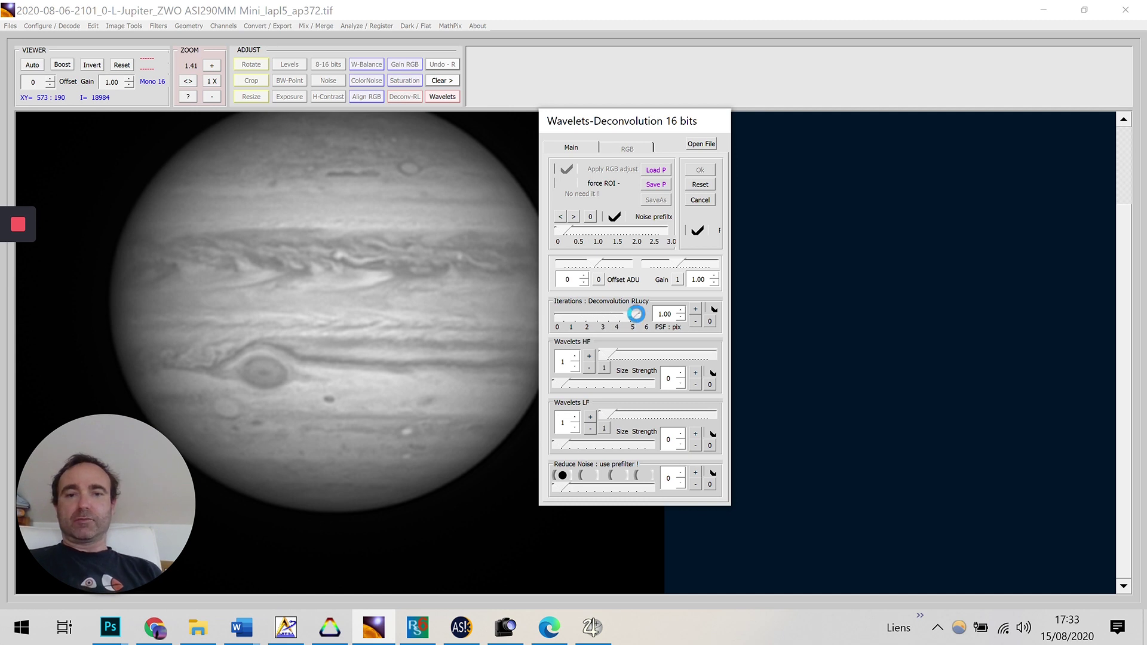
left_click(694, 308)
left_click(695, 309)
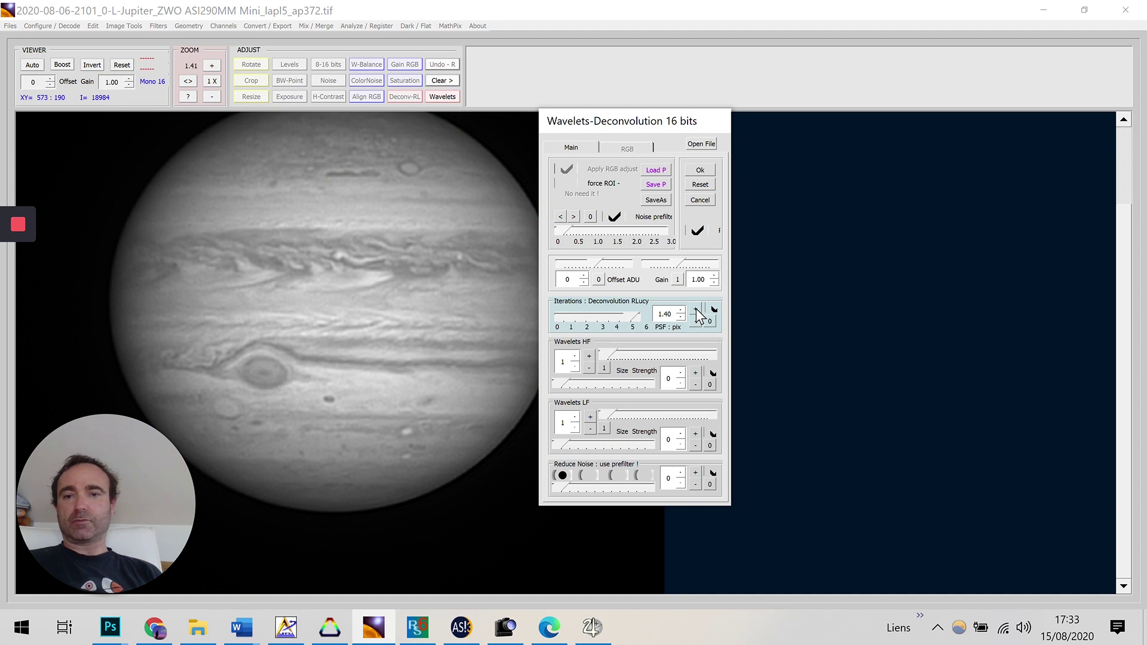
left_click(696, 309)
left_click(696, 309)
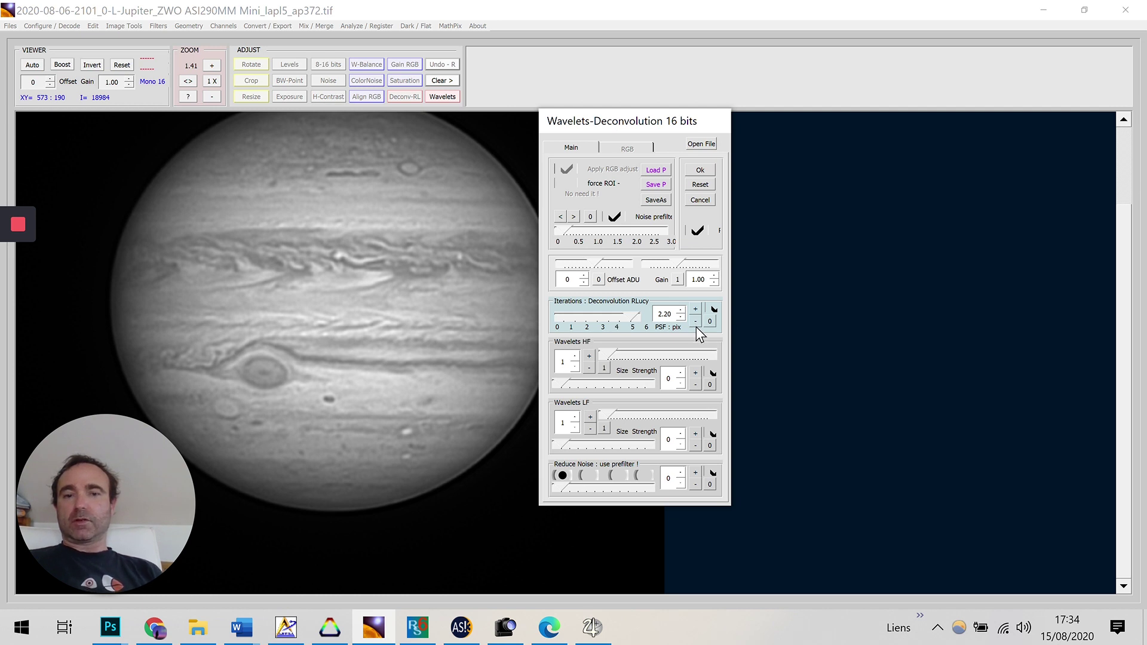
- Lower the RLucy deconvolution PSF to 1.60 pixels and its iterations to 3
left_click(694, 321)
left_click(694, 309)
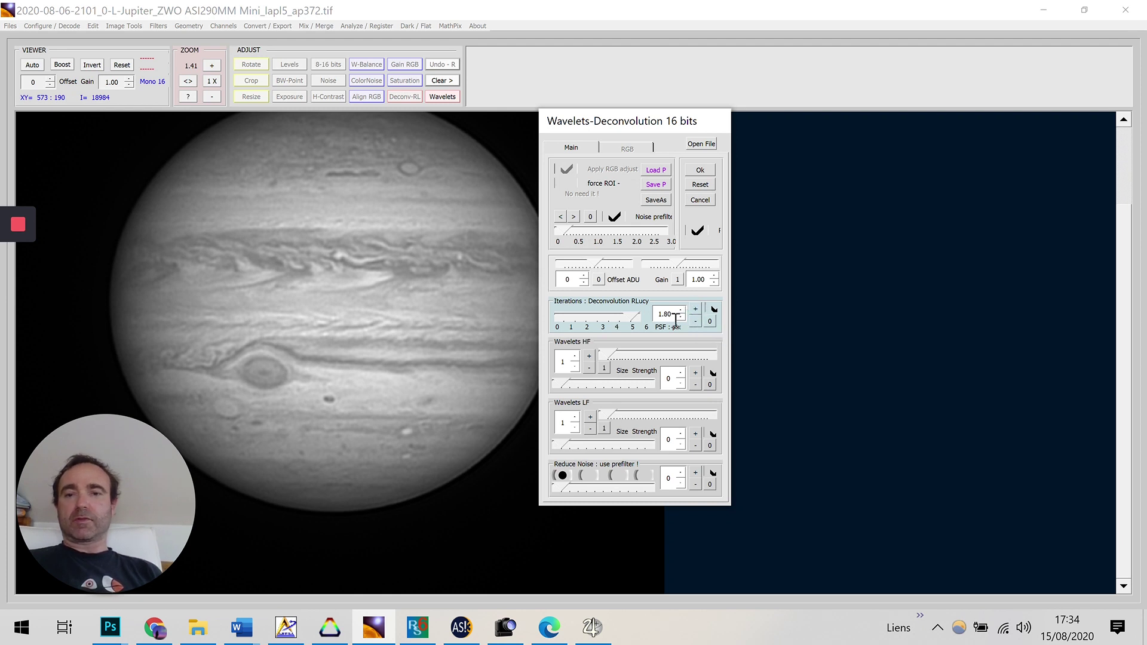
left_click(667, 314)
key("BackSpace")
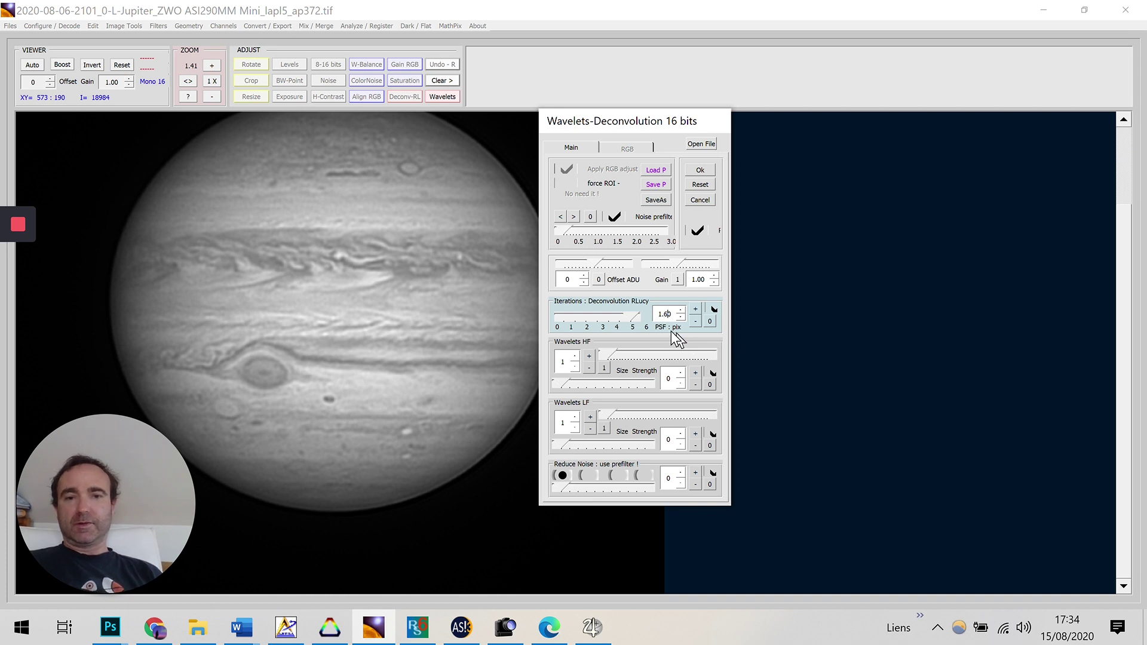
left_click(624, 314)
left_click_drag(624, 319, 601, 325)
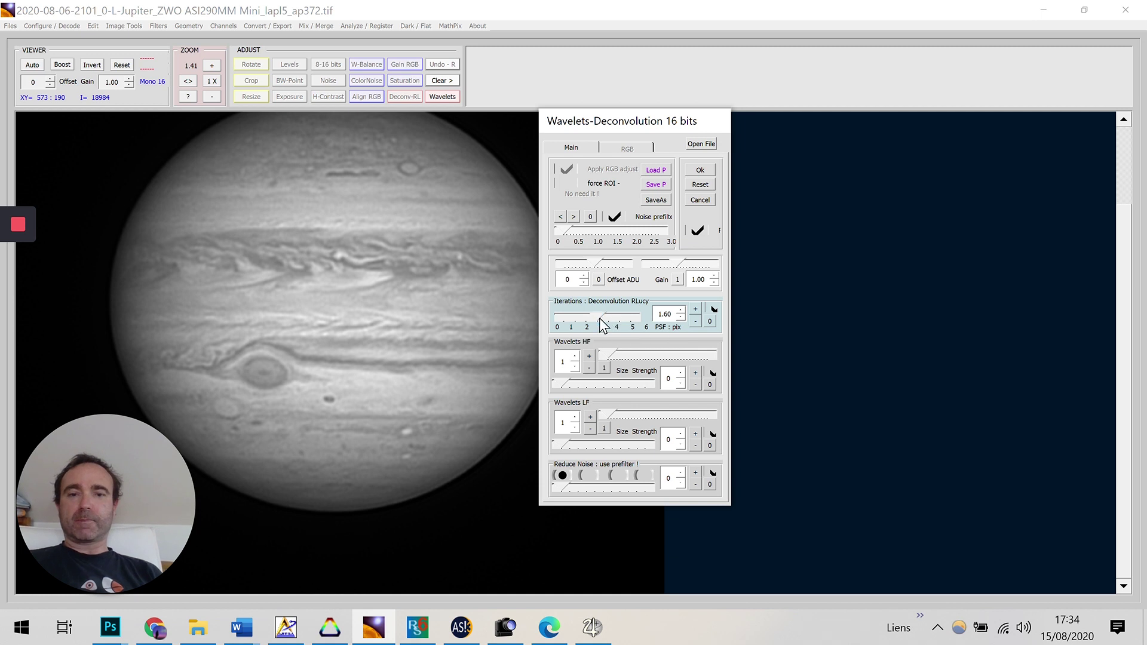
- Adjust the high-frequency wavelets (Wavelets HF) to a size of 3 and a strength of 33
left_click(615, 353)
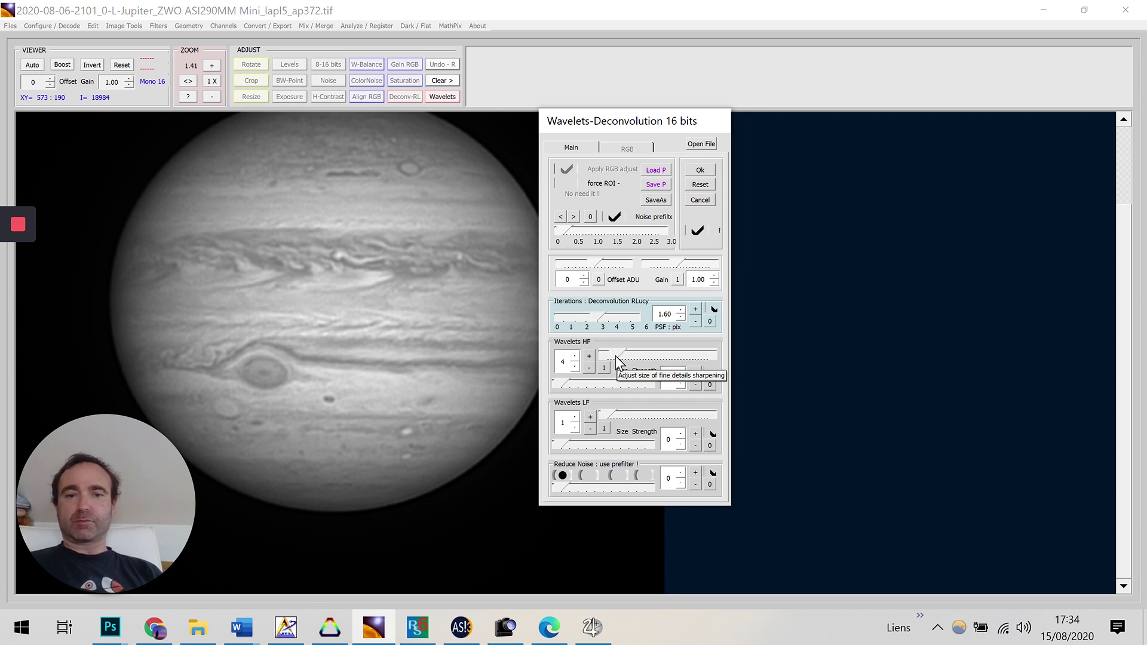
left_click(617, 352)
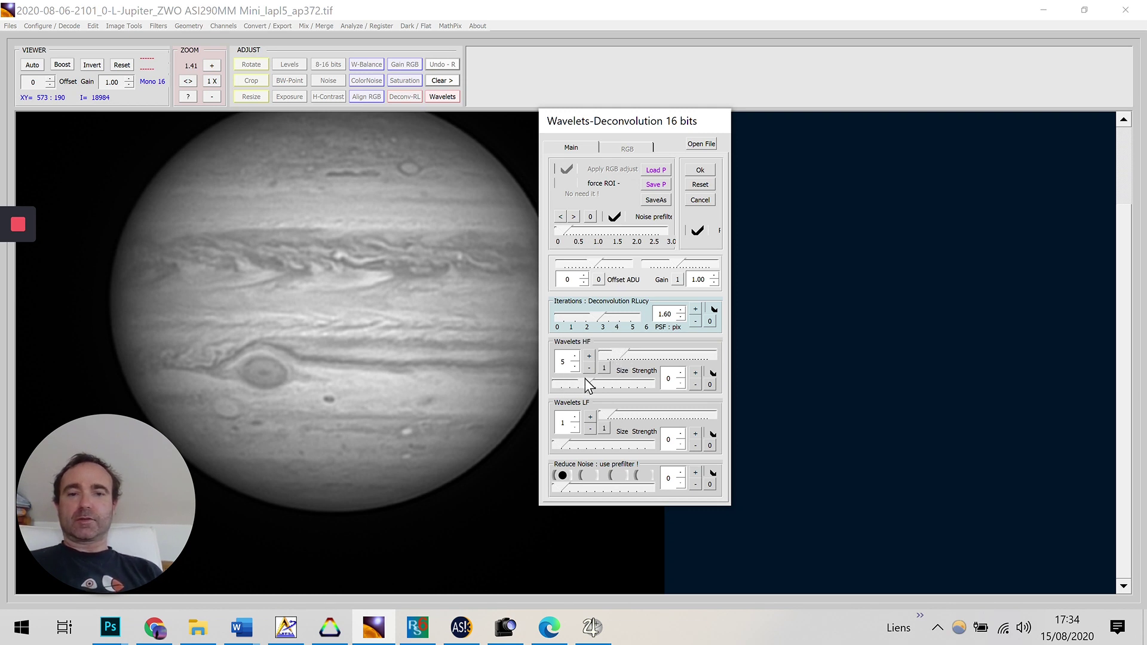
left_click_drag(586, 379, 589, 381)
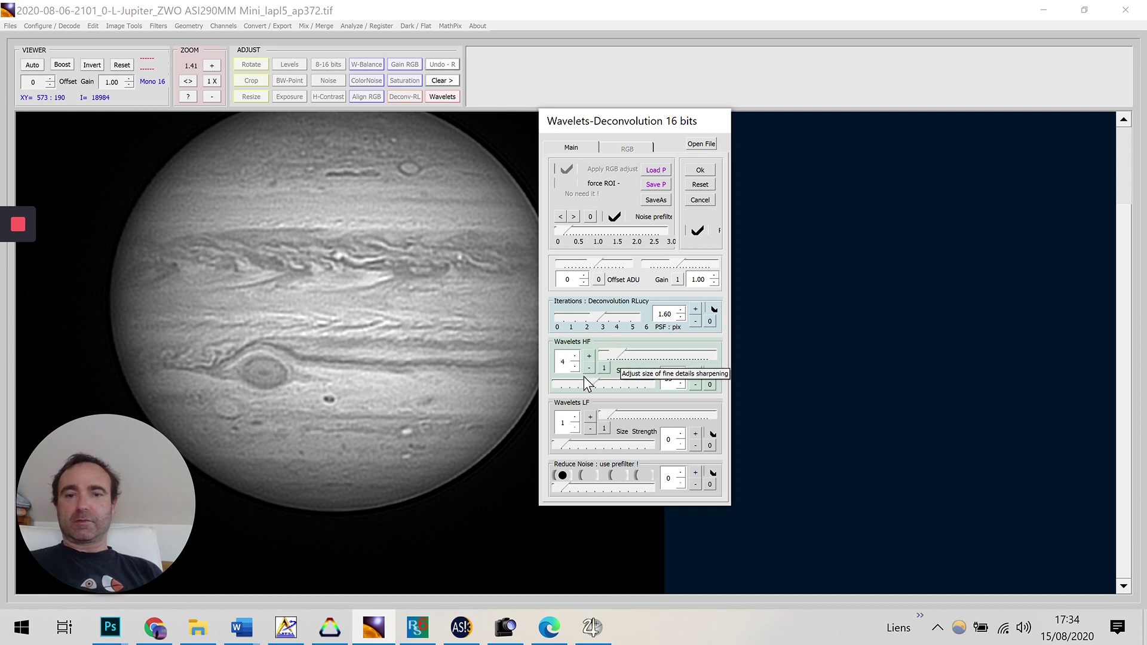
left_click(615, 353)
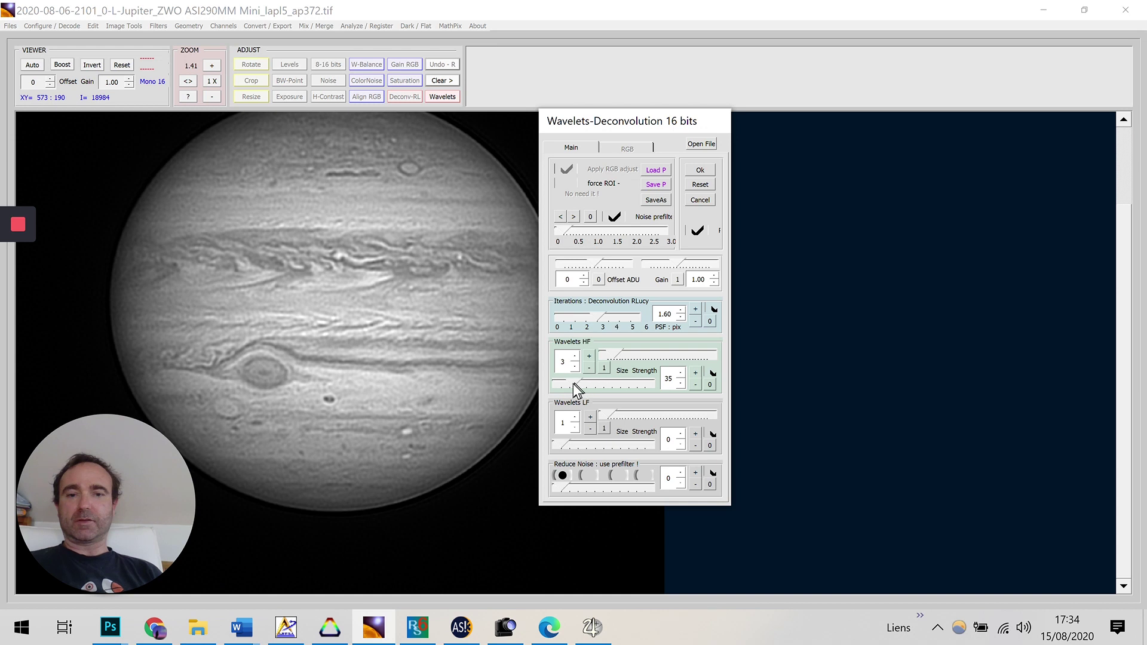
left_click_drag(573, 384, 569, 383)
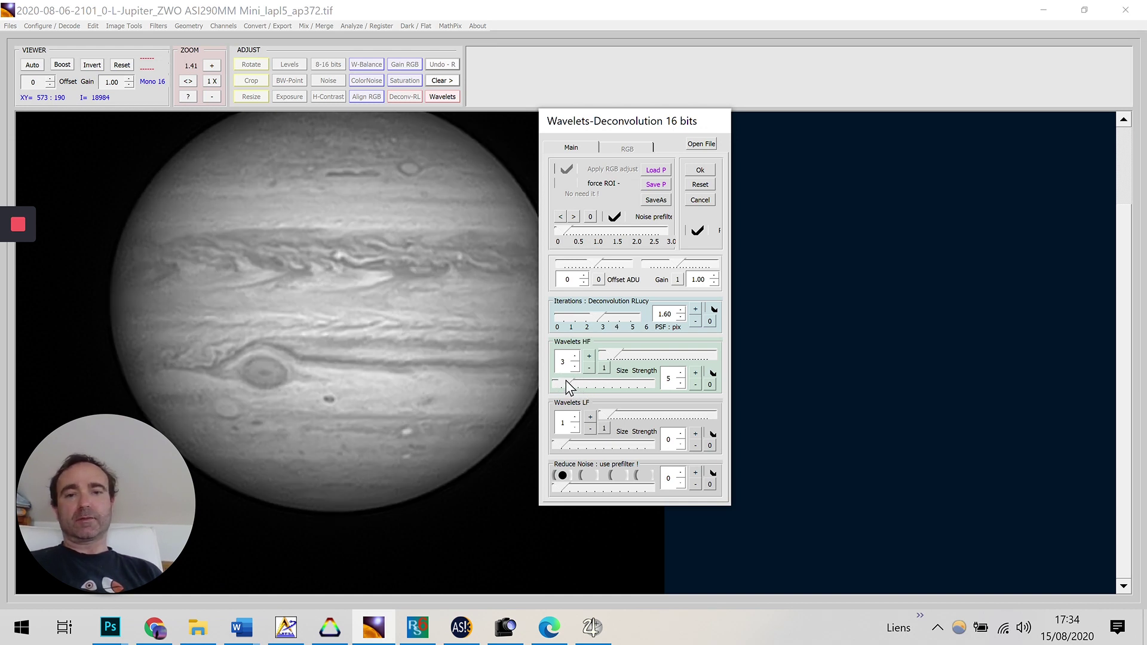
left_click(575, 381)
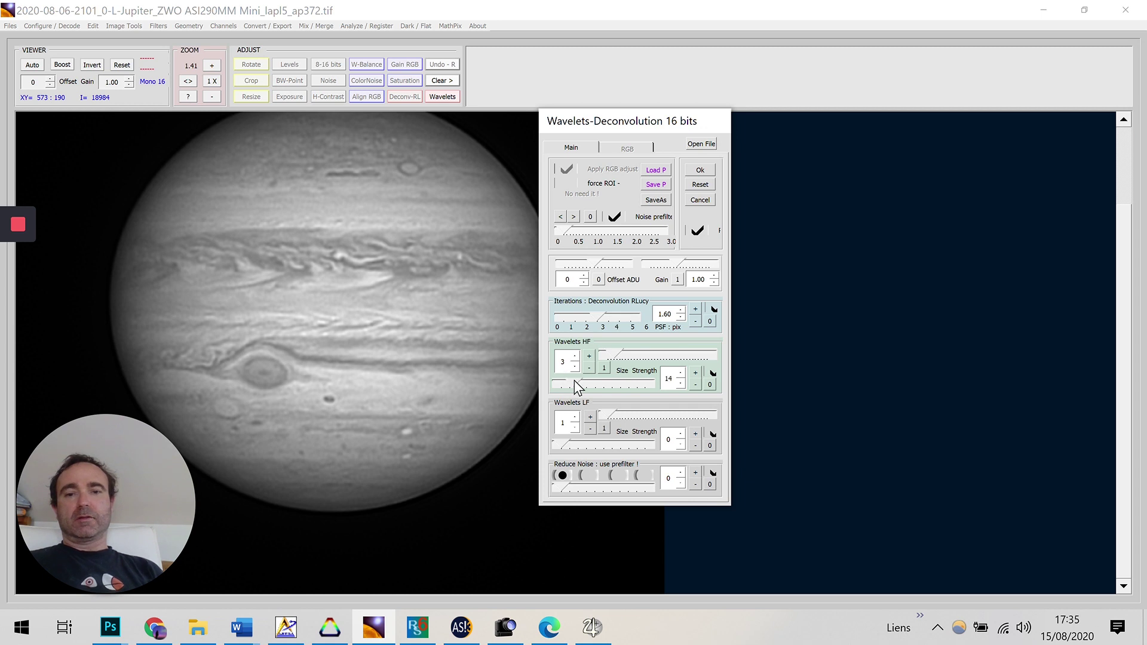
left_click(580, 380)
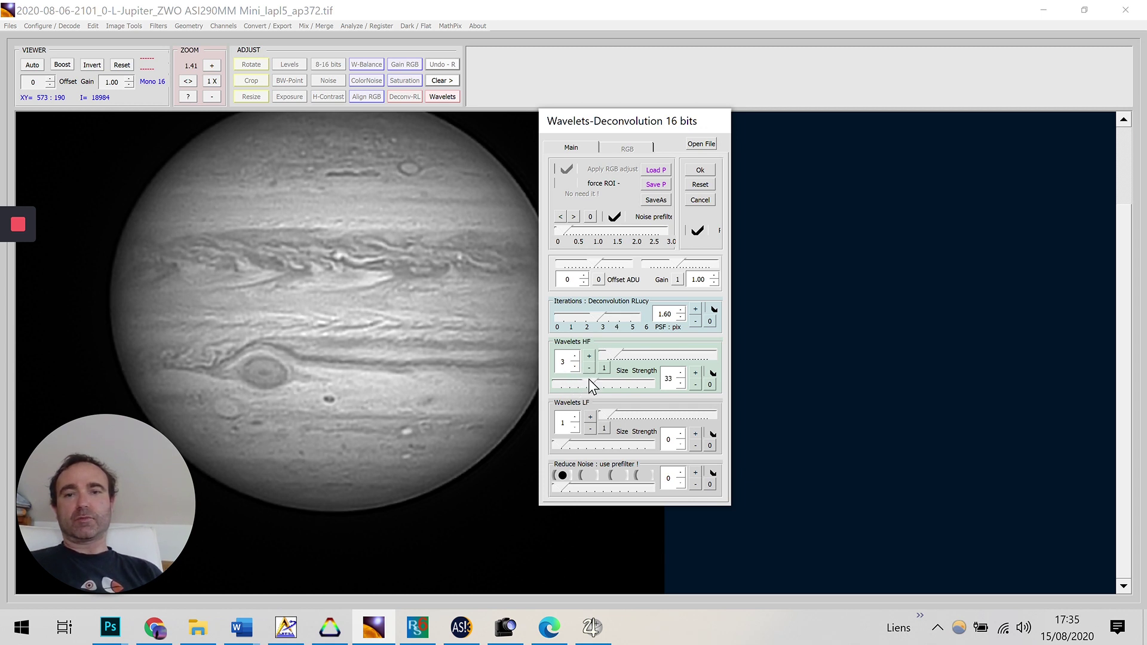
- Choose the second noise-reduction filter option under Reduce Noise and set its strength to 3
left_click(577, 233)
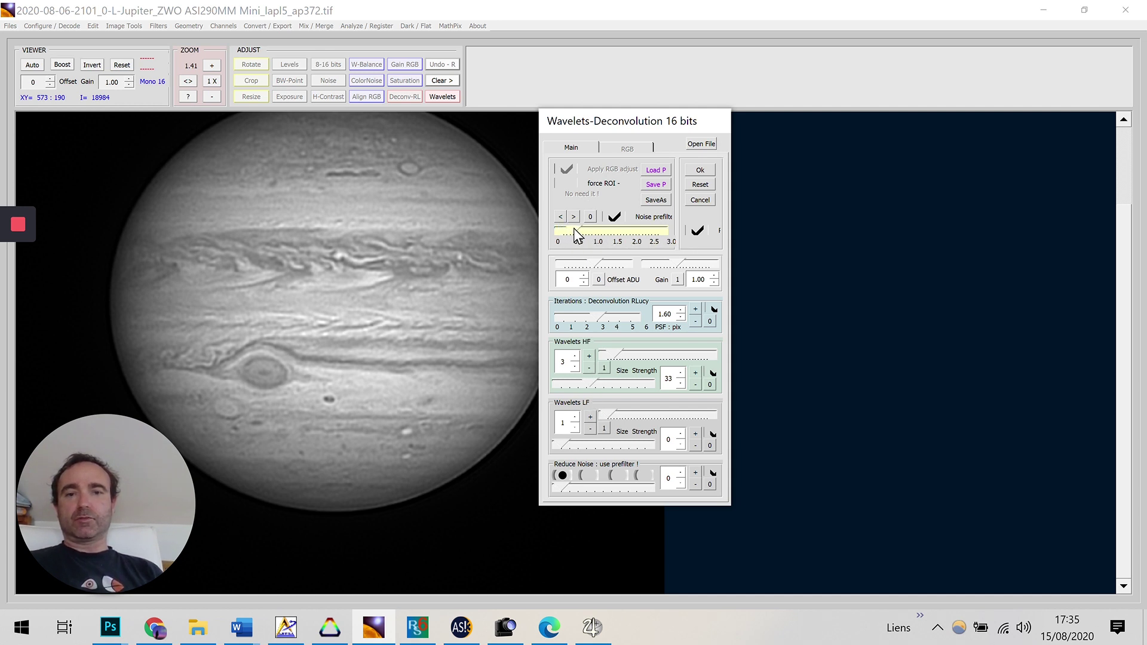
left_click(553, 230)
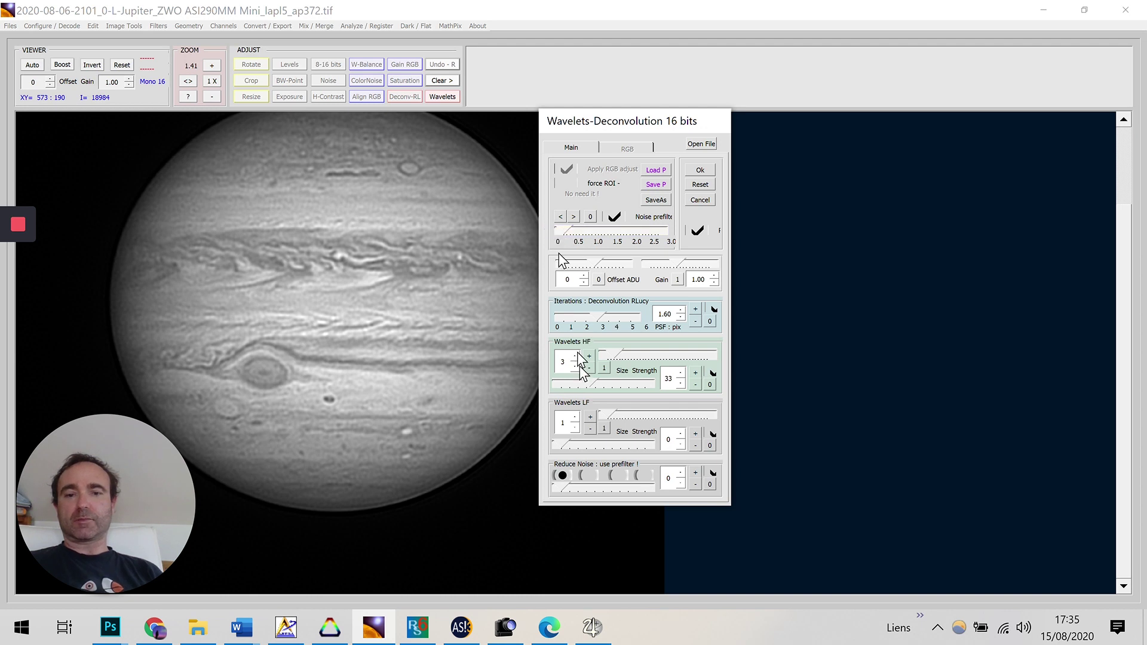
left_click(589, 475)
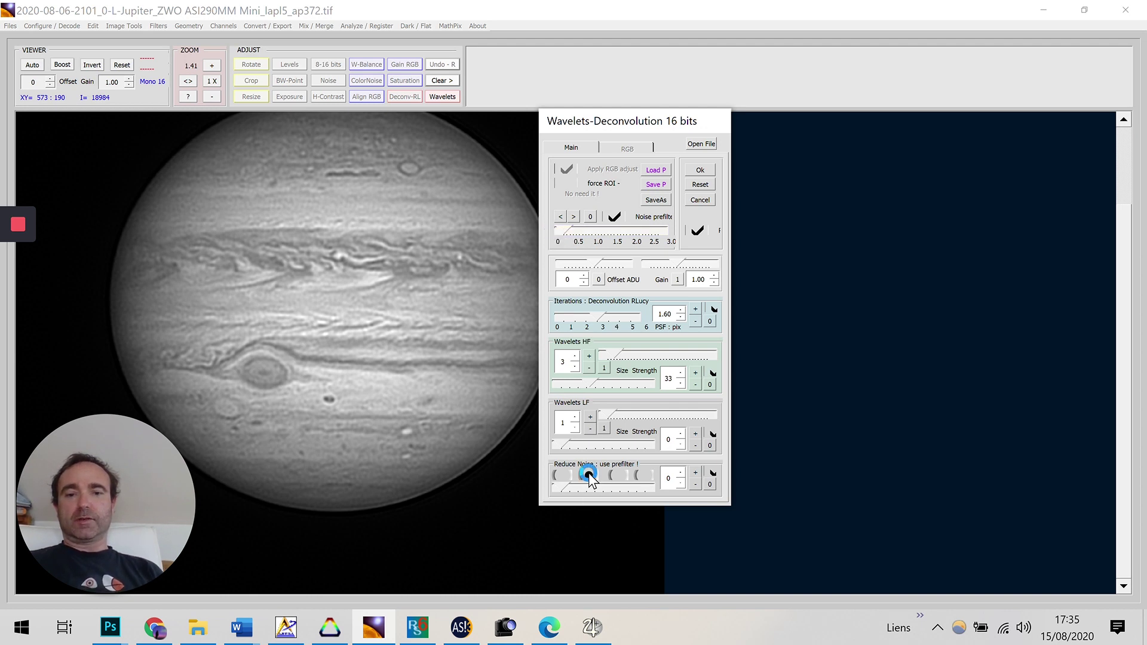
left_click(698, 475)
left_click(698, 475)
left_click(697, 475)
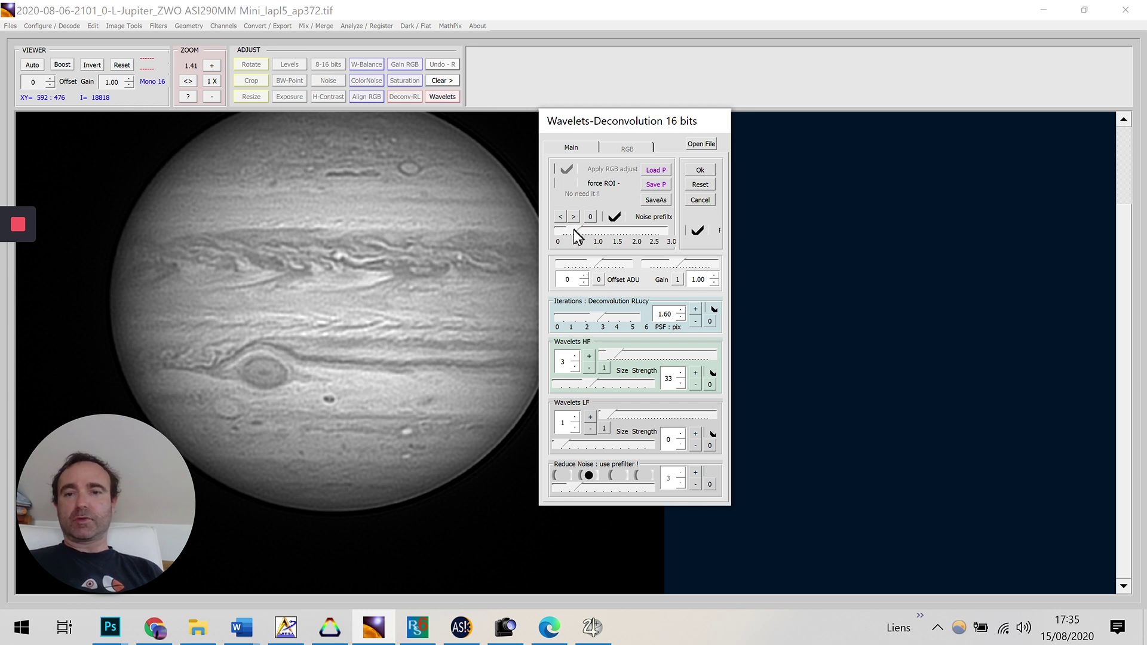
- Set the noise prefilter to about 0.5 and compare the image with the prefilter switched off and on
left_click(615, 219)
left_click(615, 218)
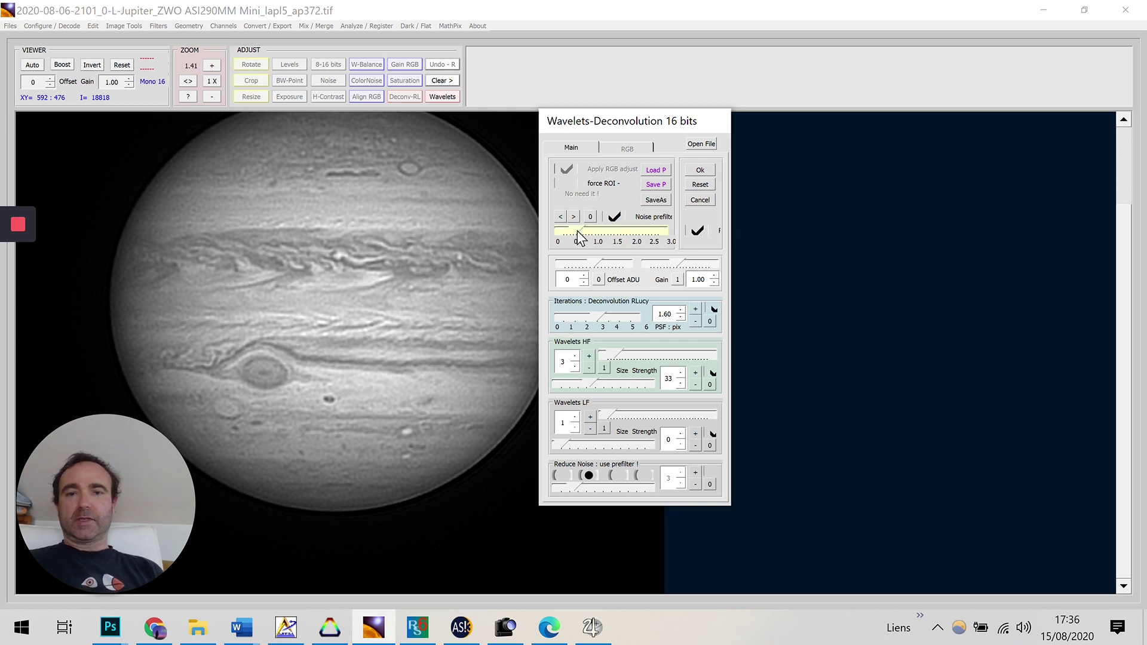
left_click(615, 216)
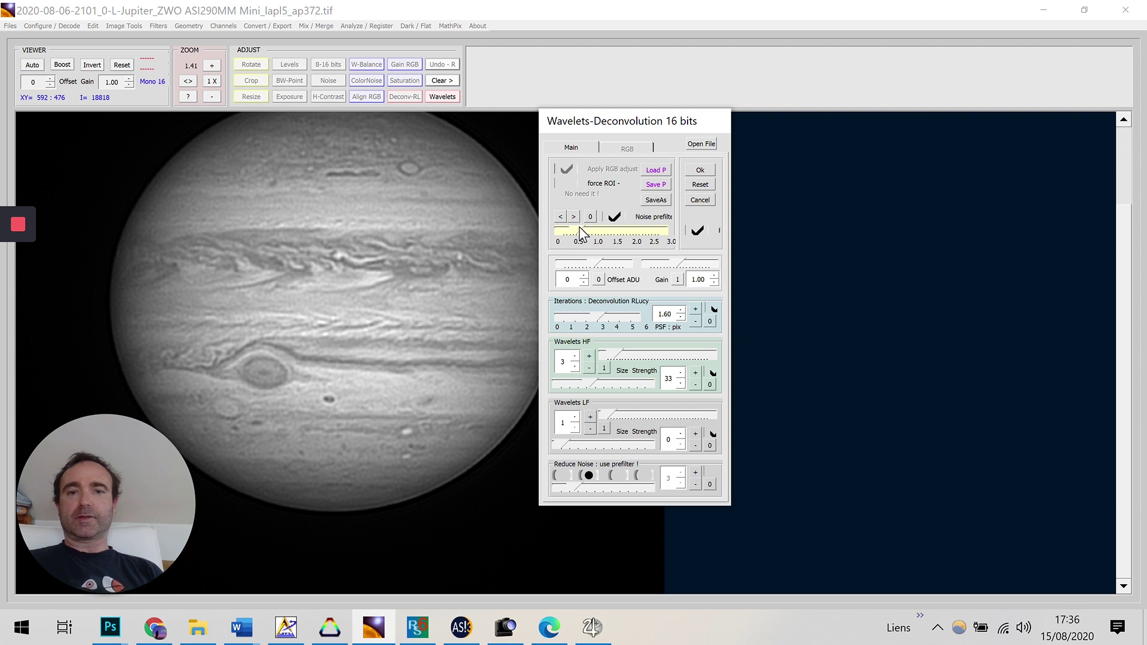
left_click(615, 217)
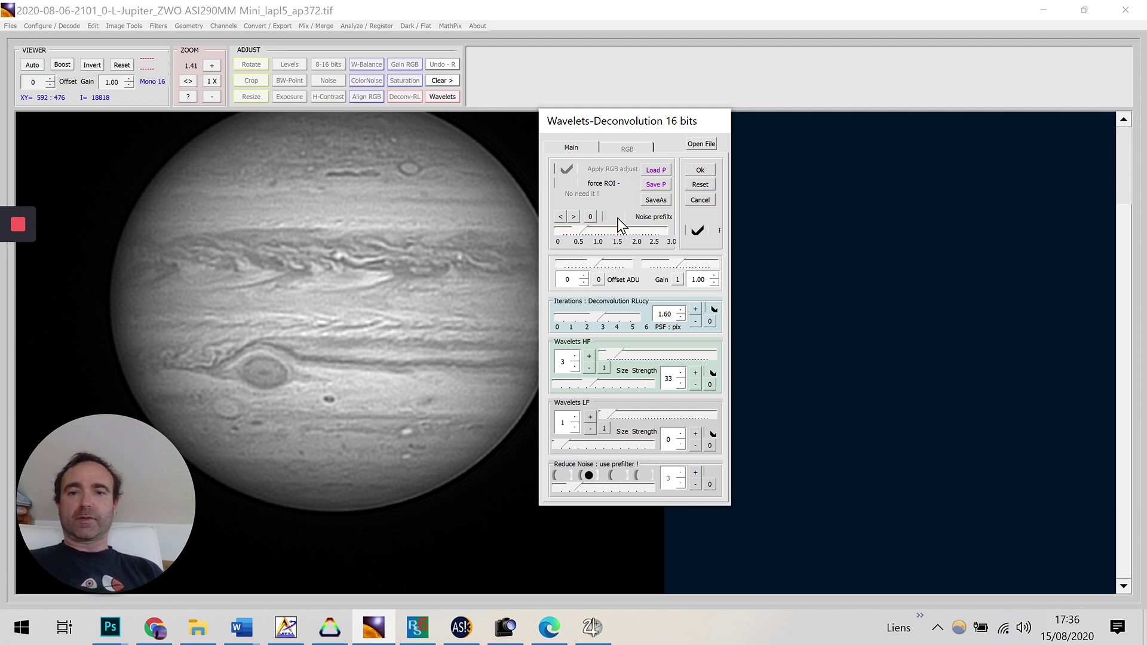
left_click(618, 218)
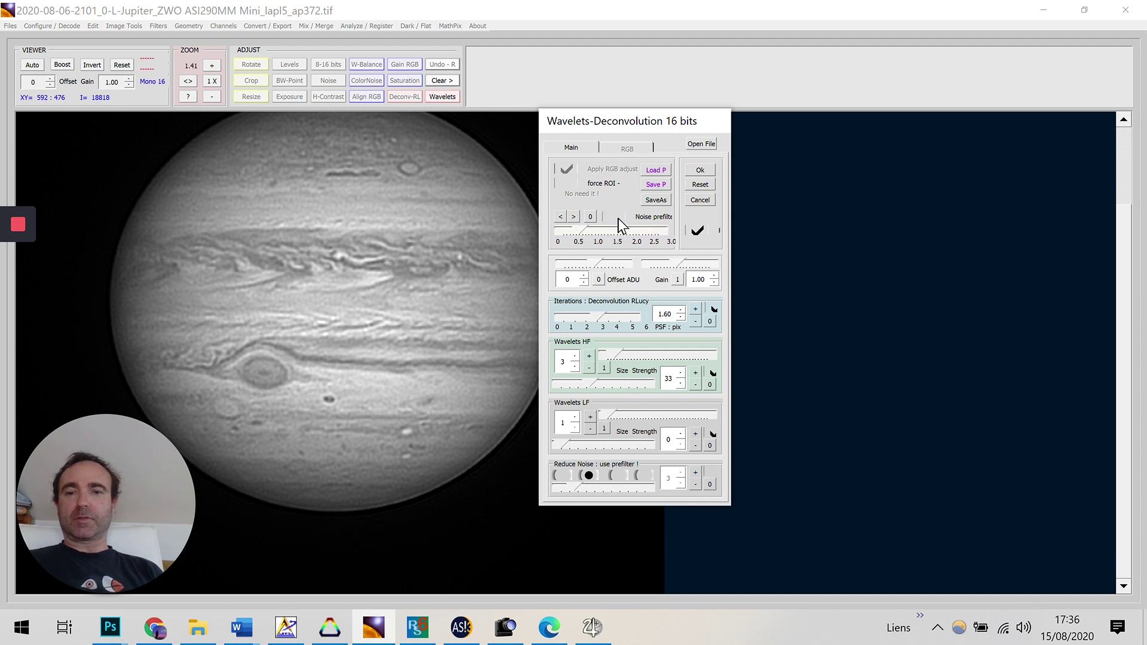
left_click(619, 219)
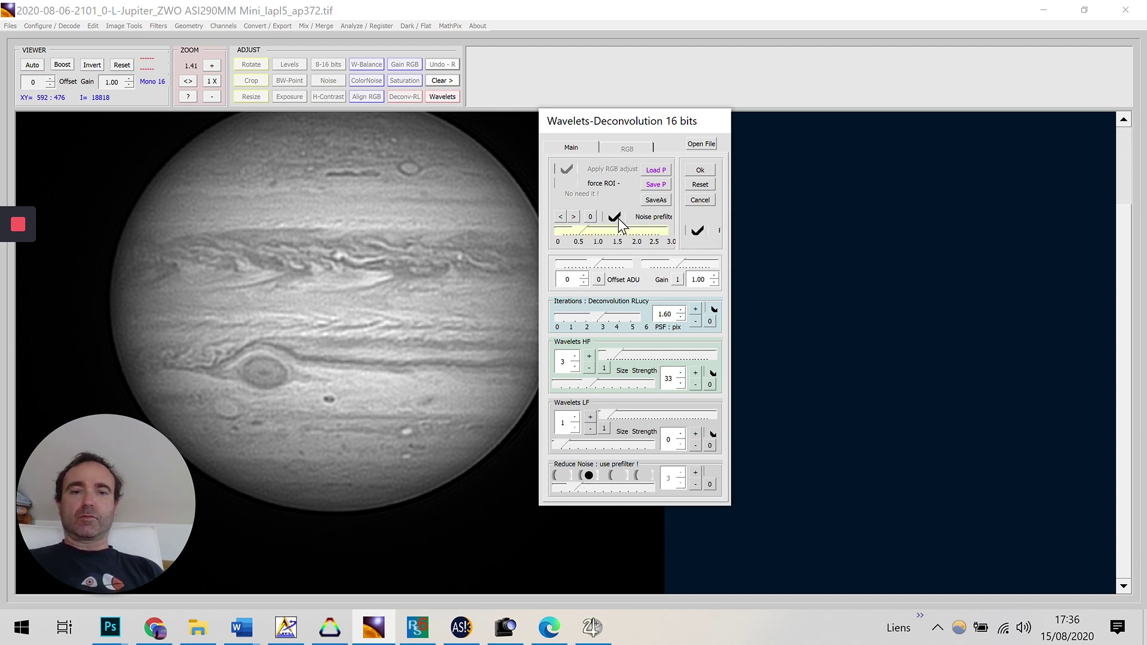
- Set the Wavelets HF strength to 18 and check the separate effects of the HF wavelets and the RLucy deconvolution
left_click(576, 382)
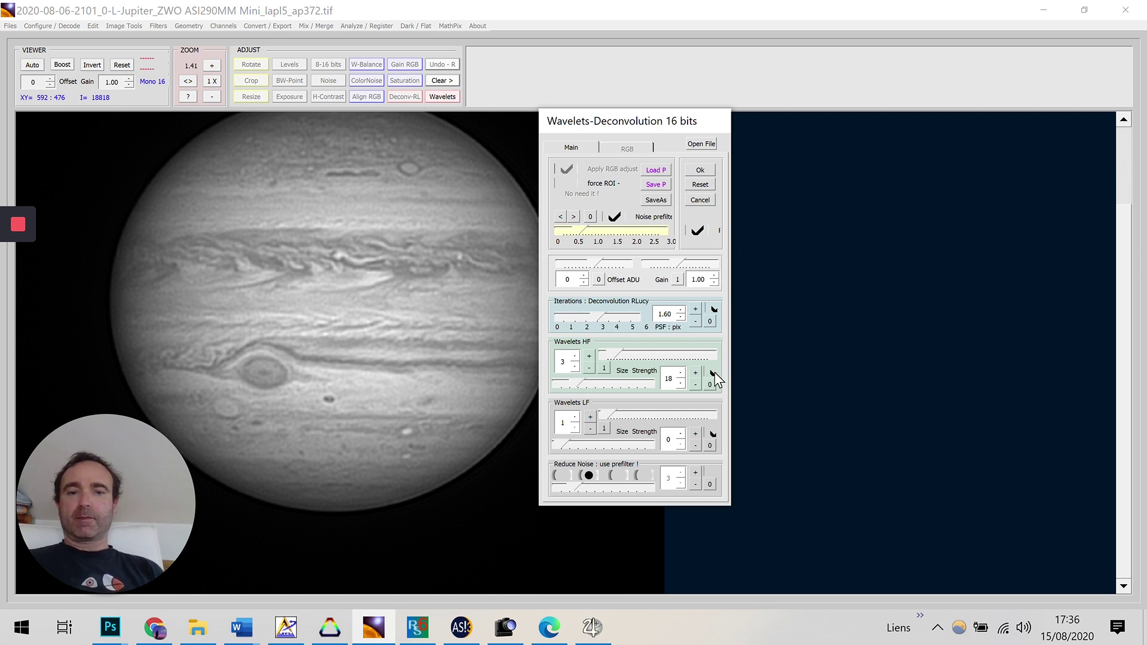
left_click(714, 372)
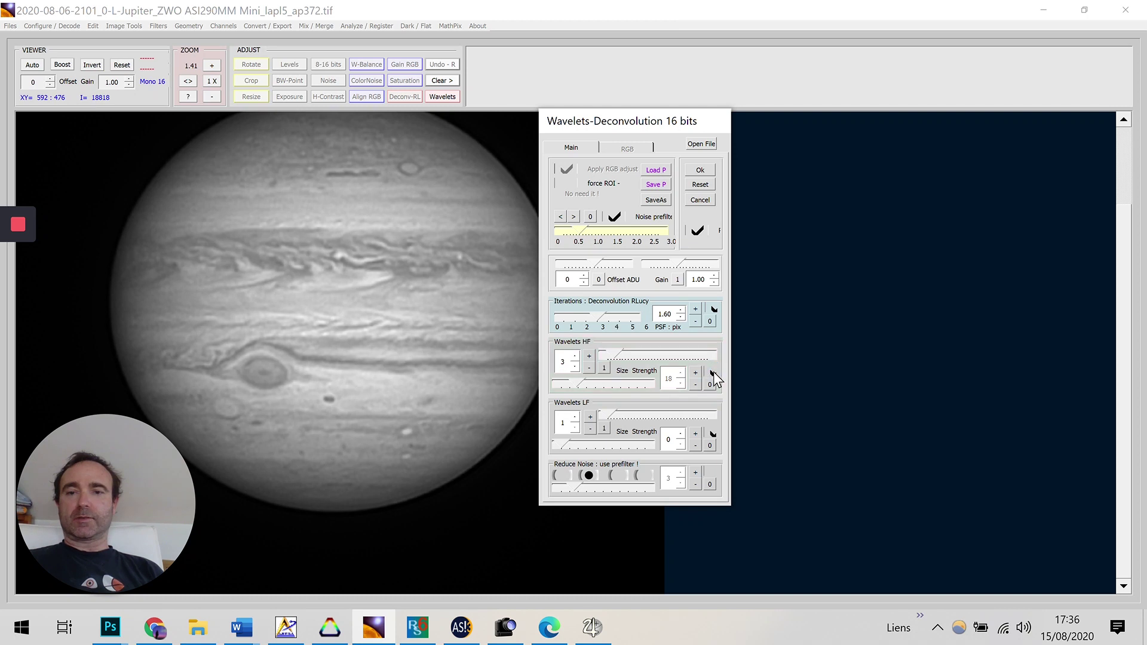
left_click(714, 372)
left_click(712, 305)
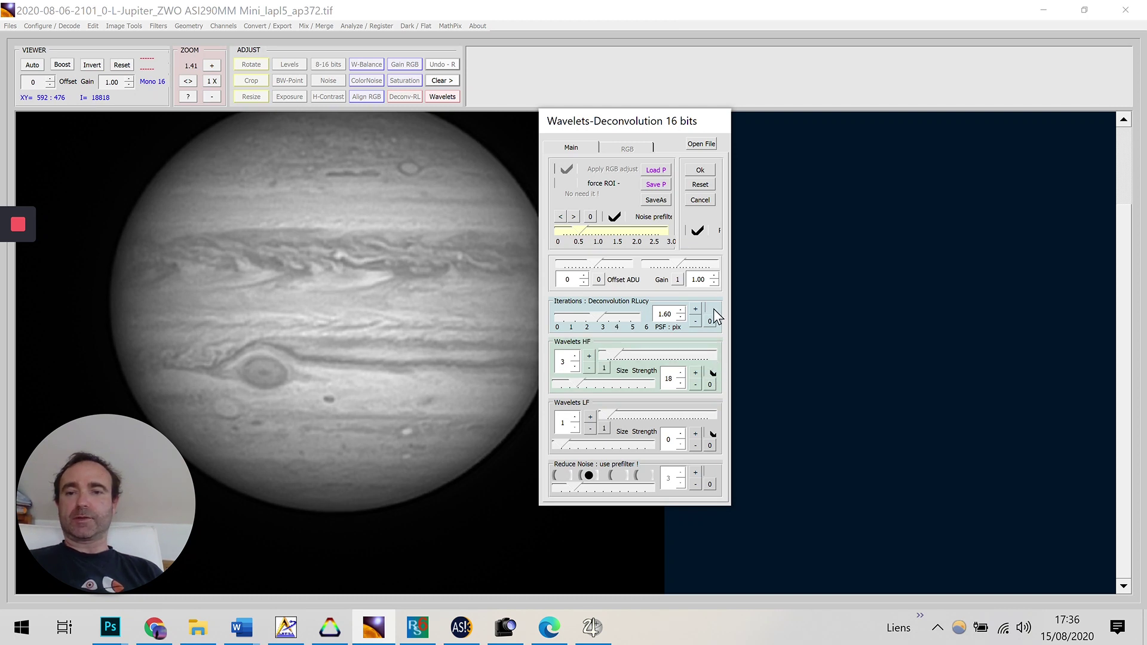
- Compare the image before and after all adjustments and apply the Wavelets-Deconvolution filter
left_click(703, 233)
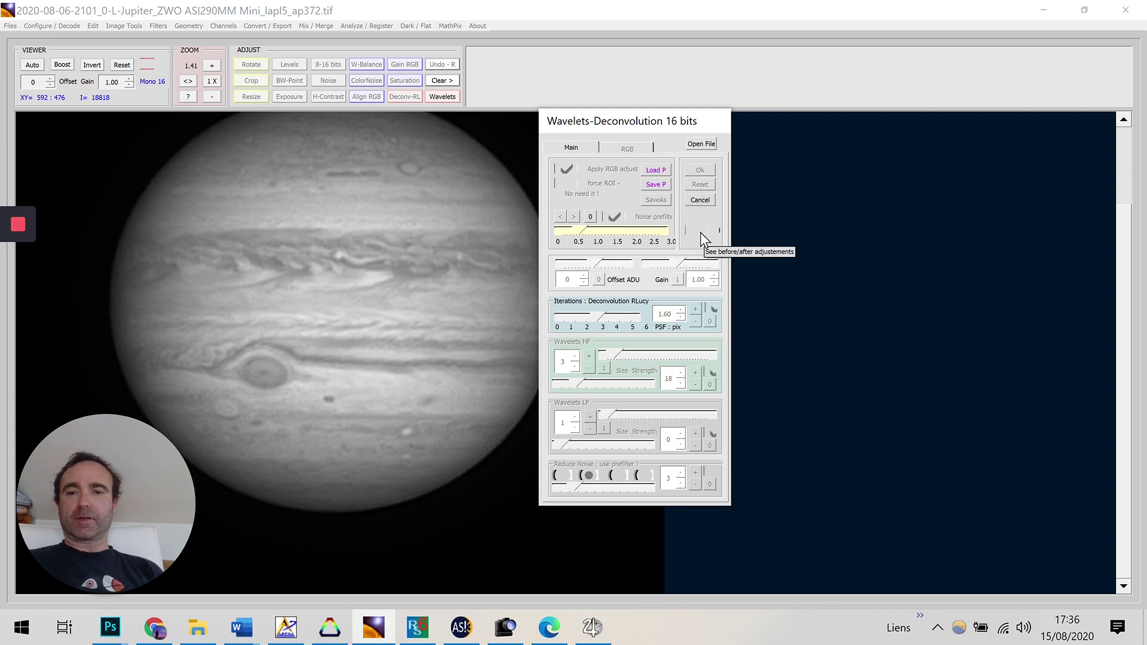
left_click(701, 231)
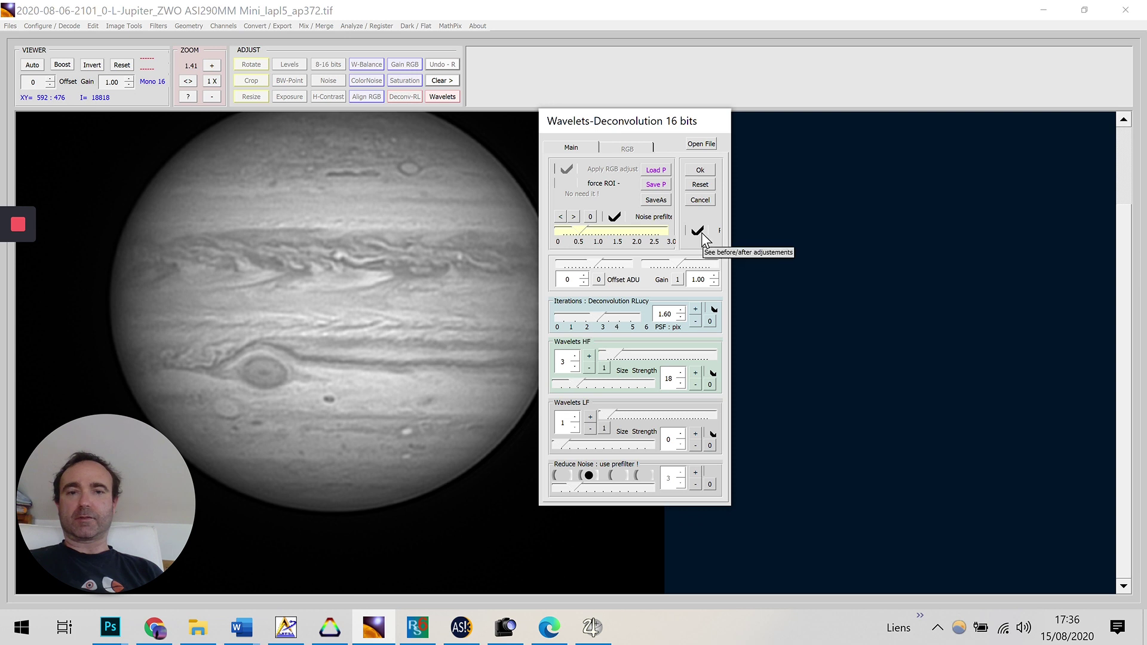
left_click(700, 171)
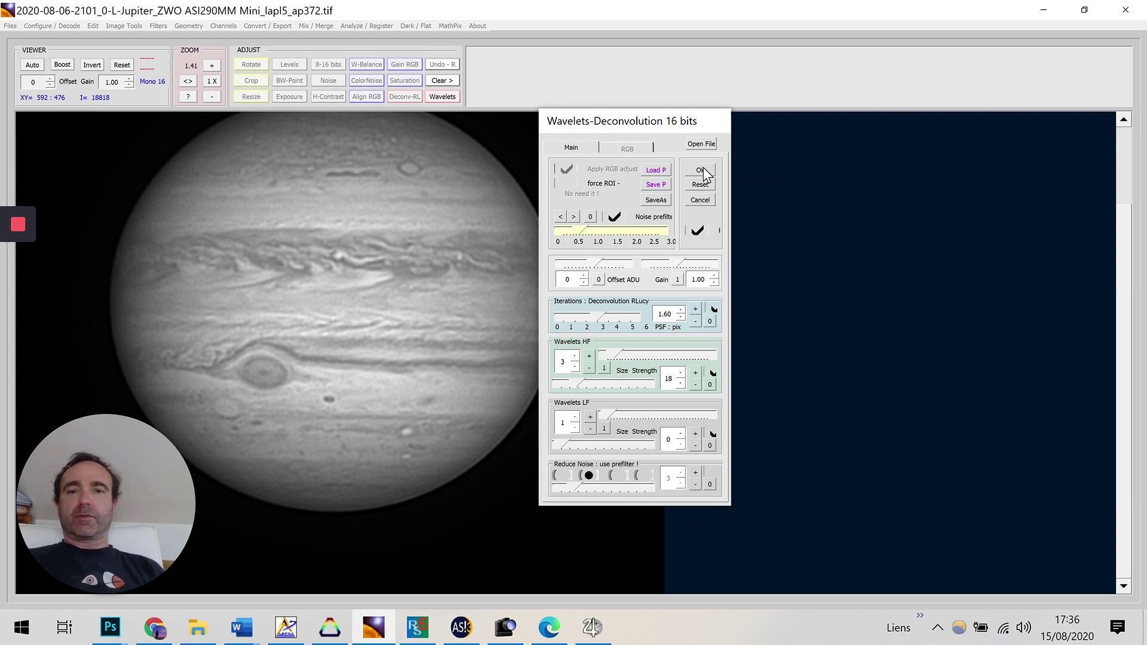
left_click(10, 27)
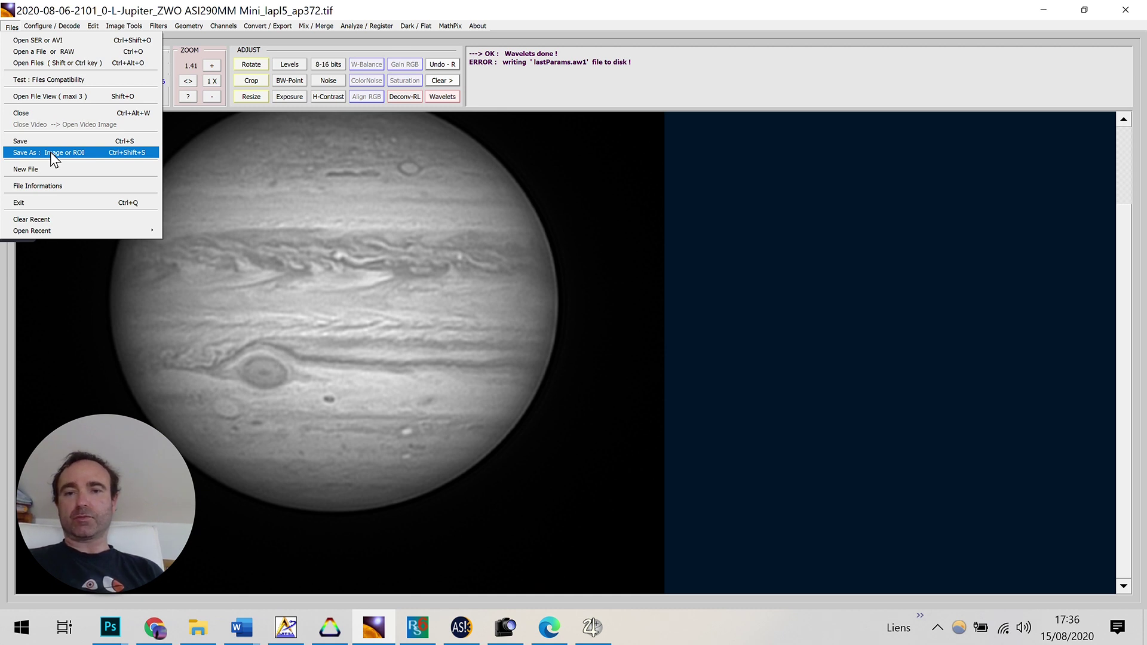
left_click(823, 142)
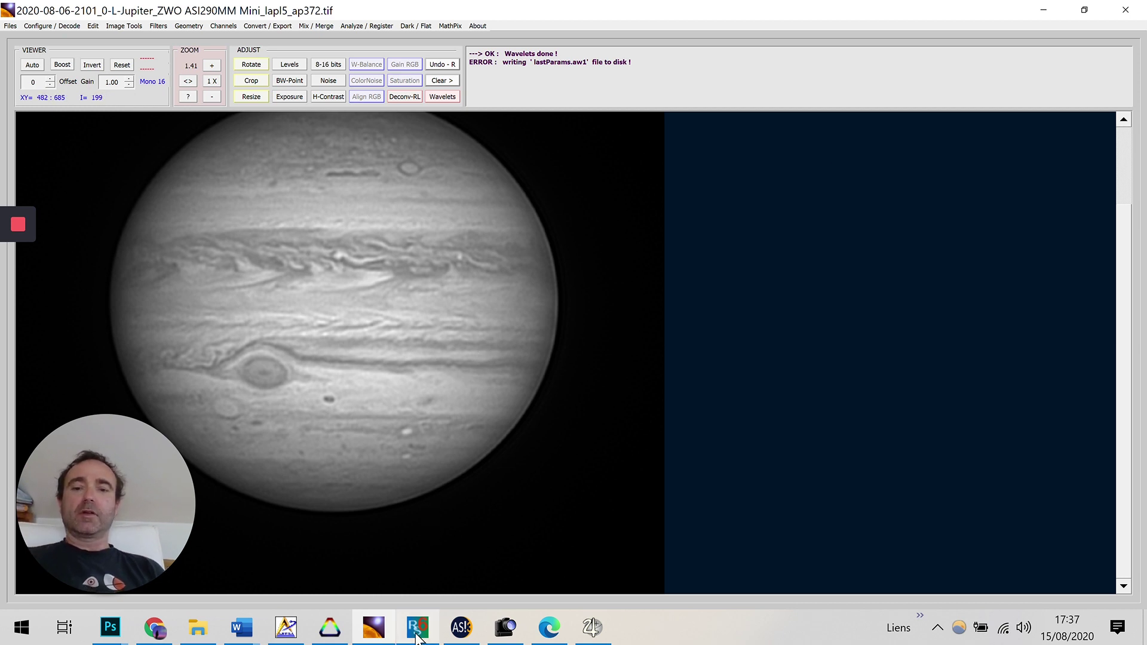
mouse_move(417, 637)
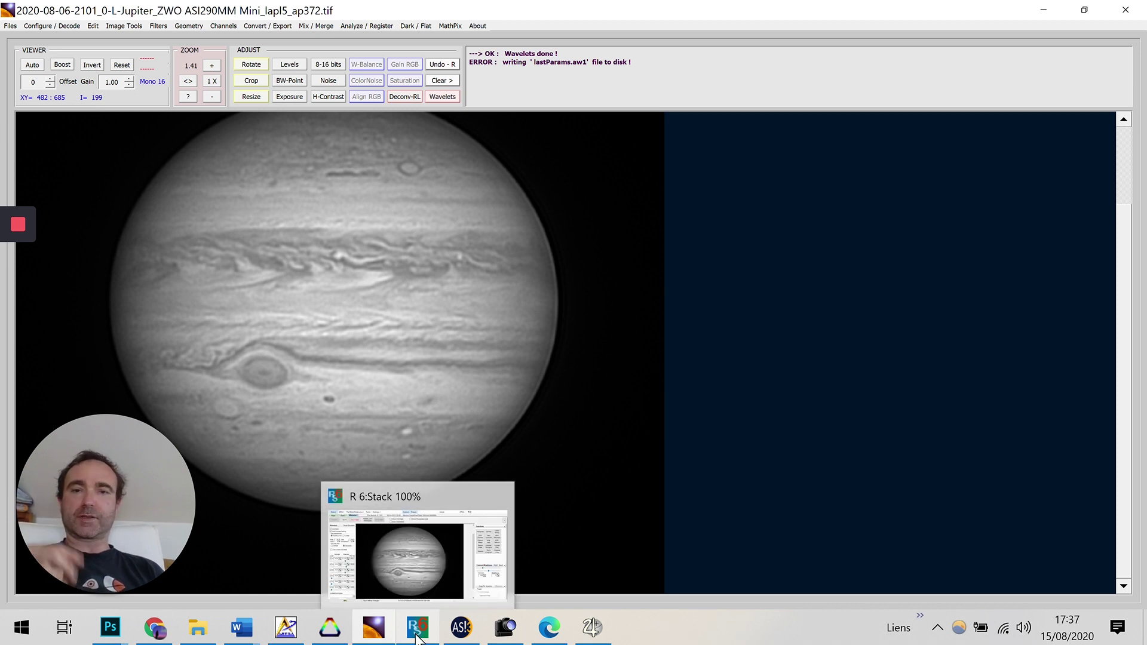
left_click(417, 637)
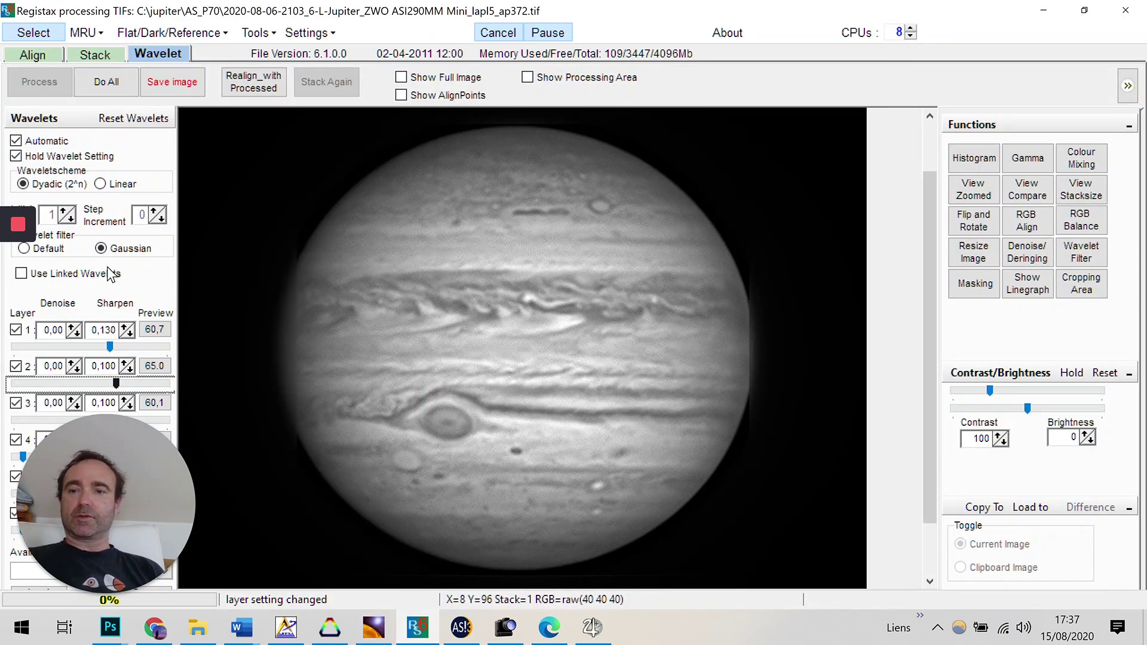
left_click(27, 37)
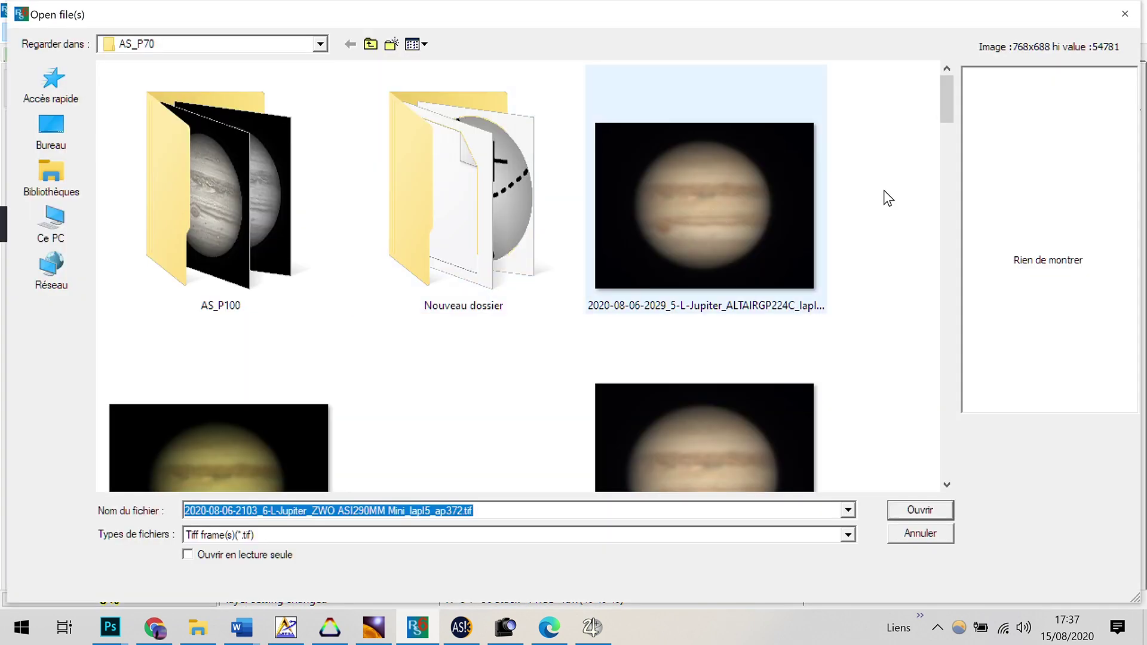
key("Return")
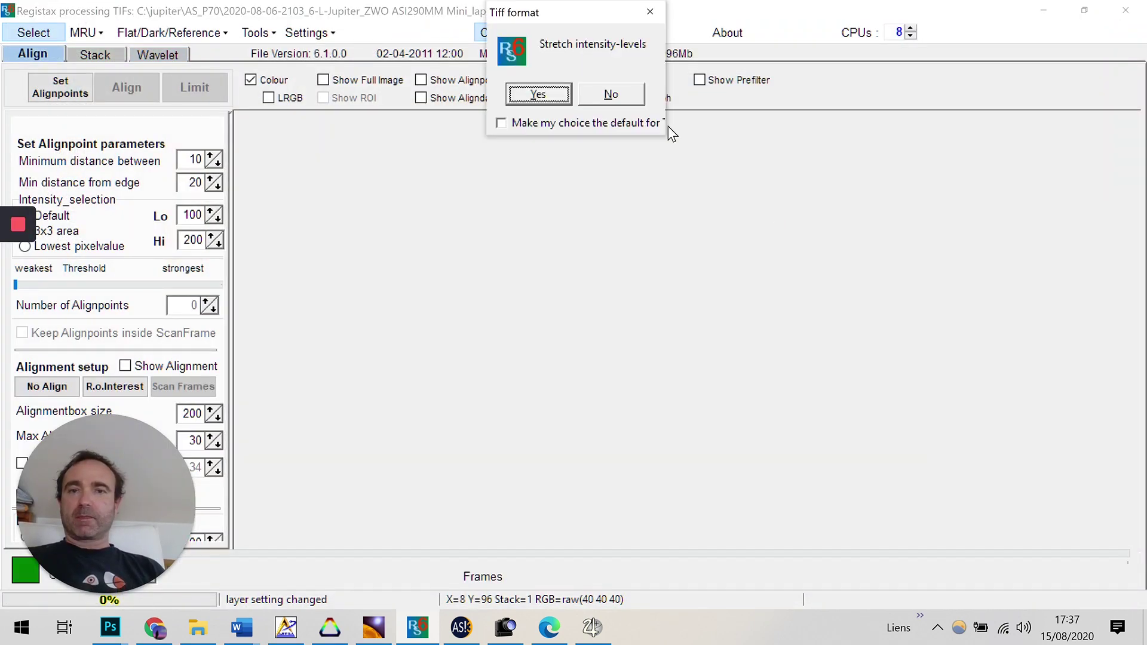
left_click(536, 96)
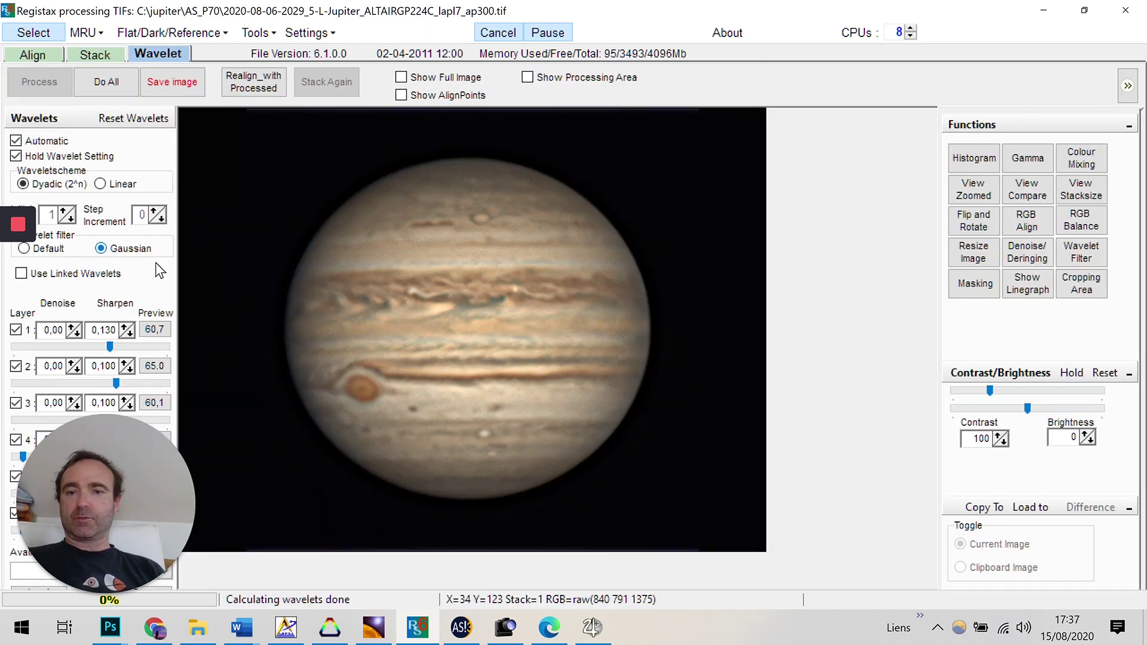
- Lower the wavelet layer 2 sharpening of the colour Jupiter image to 49,6
left_click(116, 383)
left_click(93, 382)
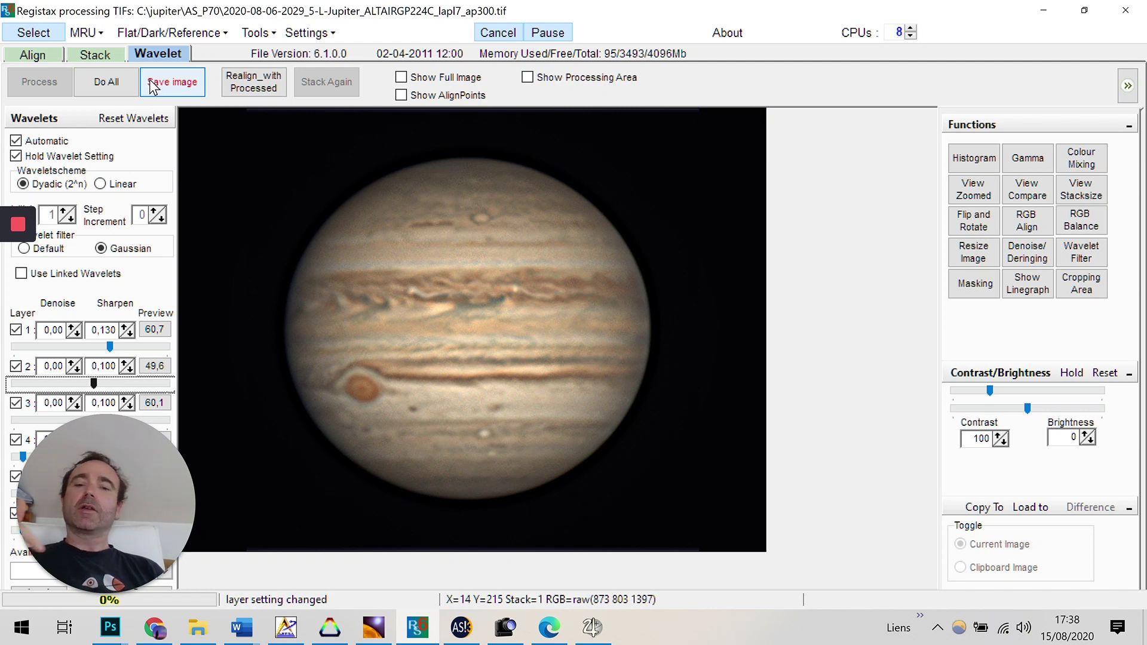
- Switch back to AstroSurface to view the processed monochrome Jupiter image
left_click(466, 637)
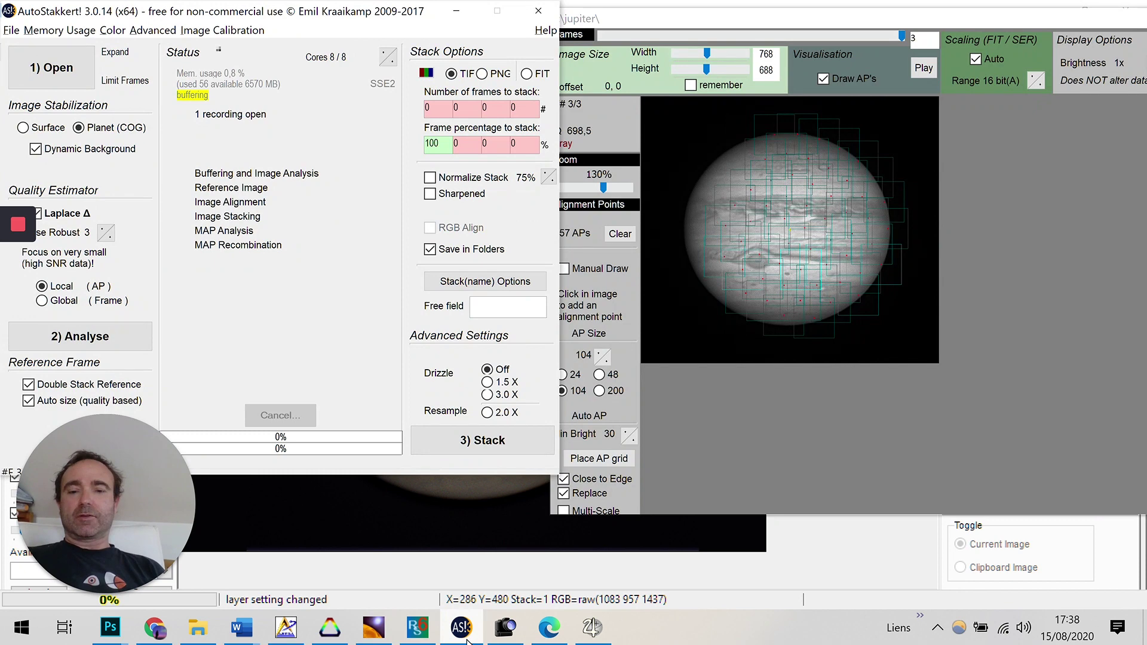
left_click(467, 638)
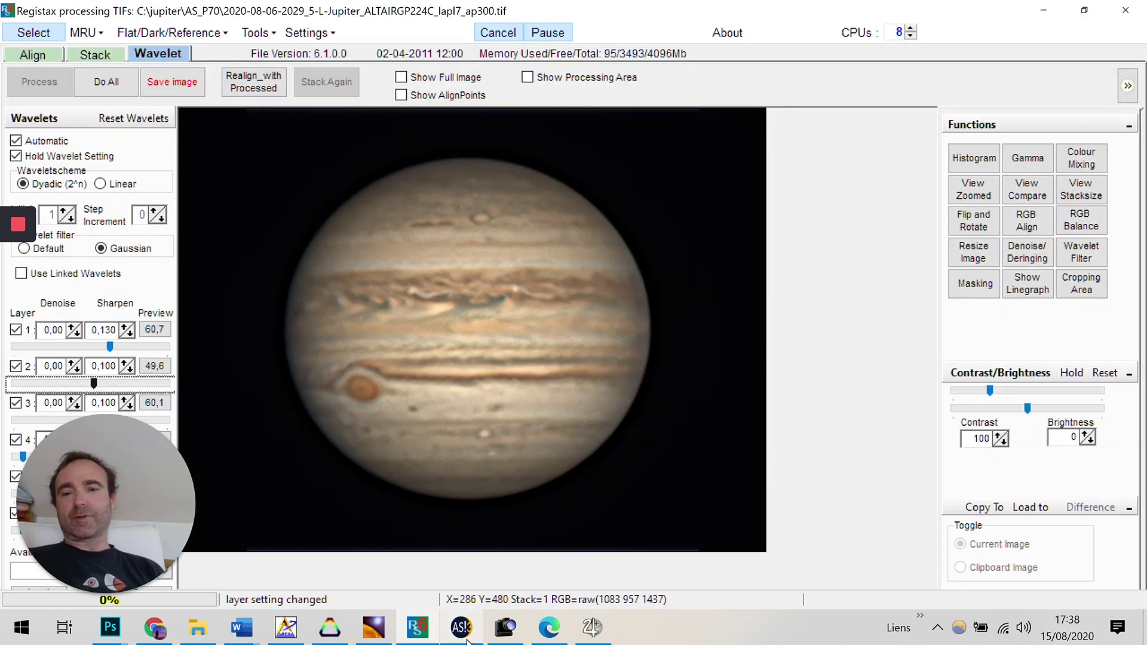
left_click(376, 638)
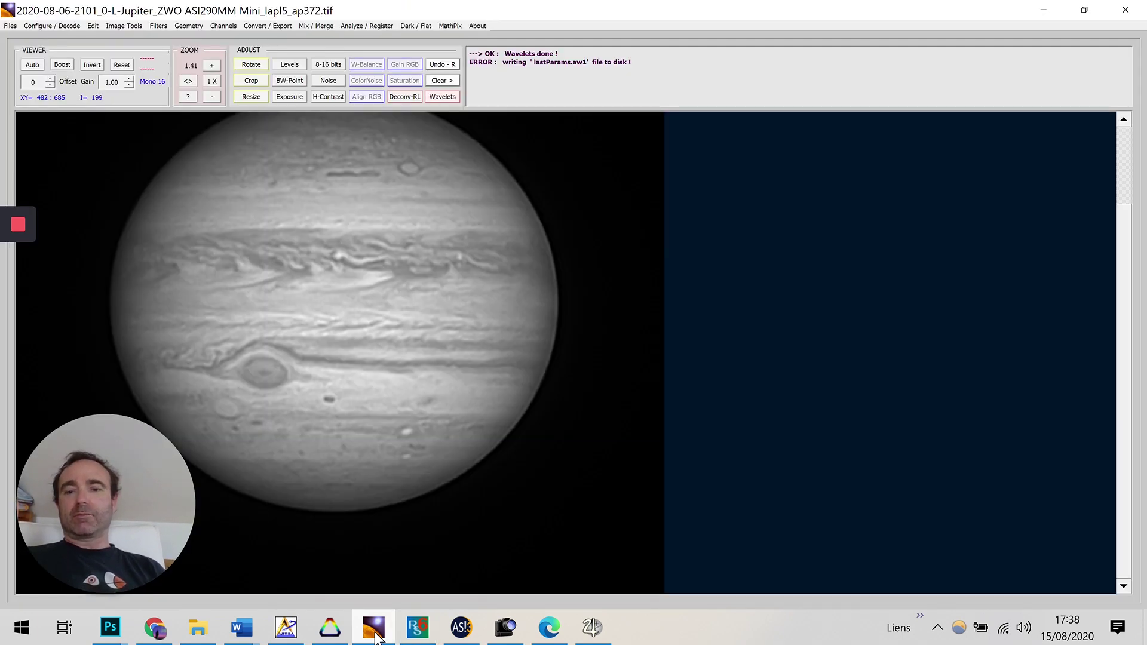
mouse_move(428, 635)
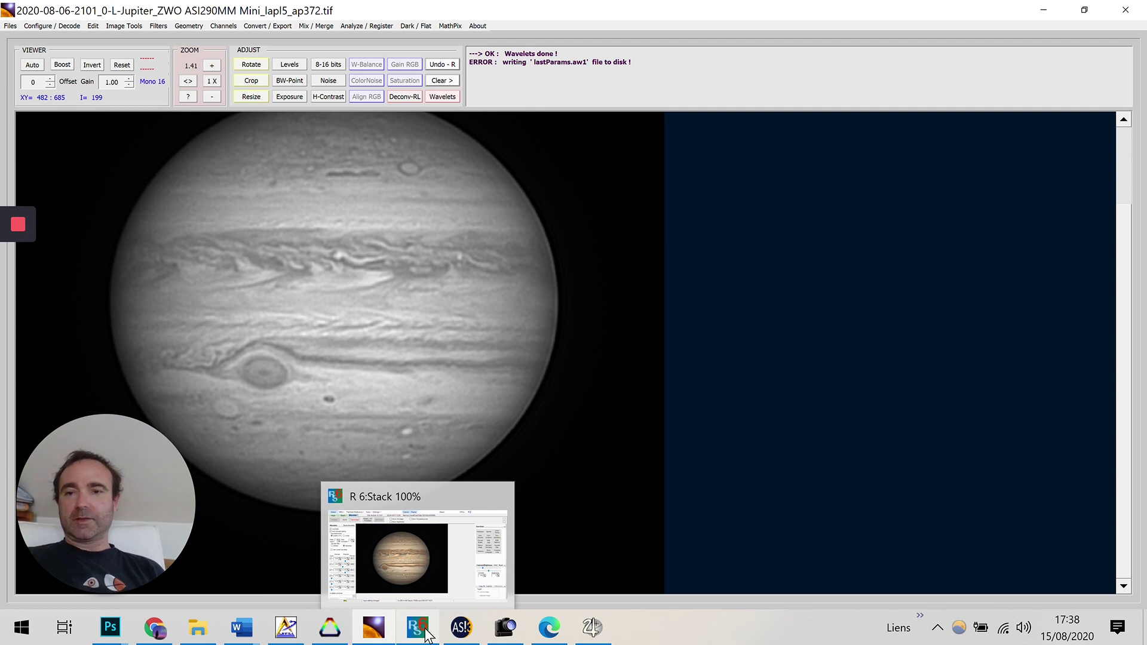
left_click(428, 635)
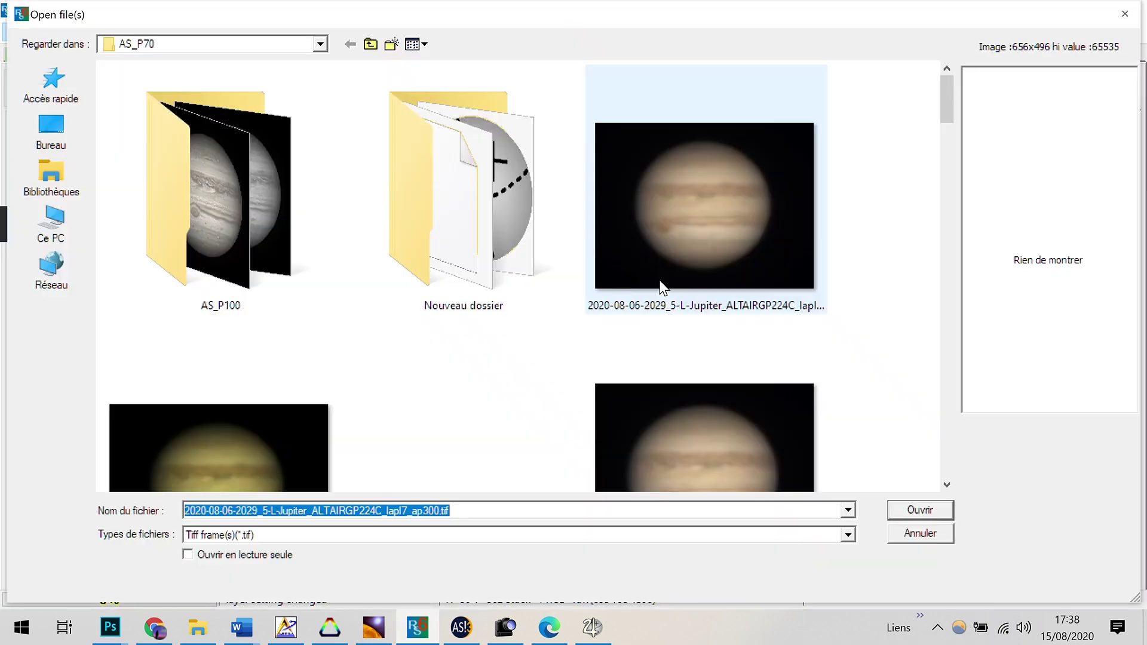
left_click_drag(951, 203, 959, 290)
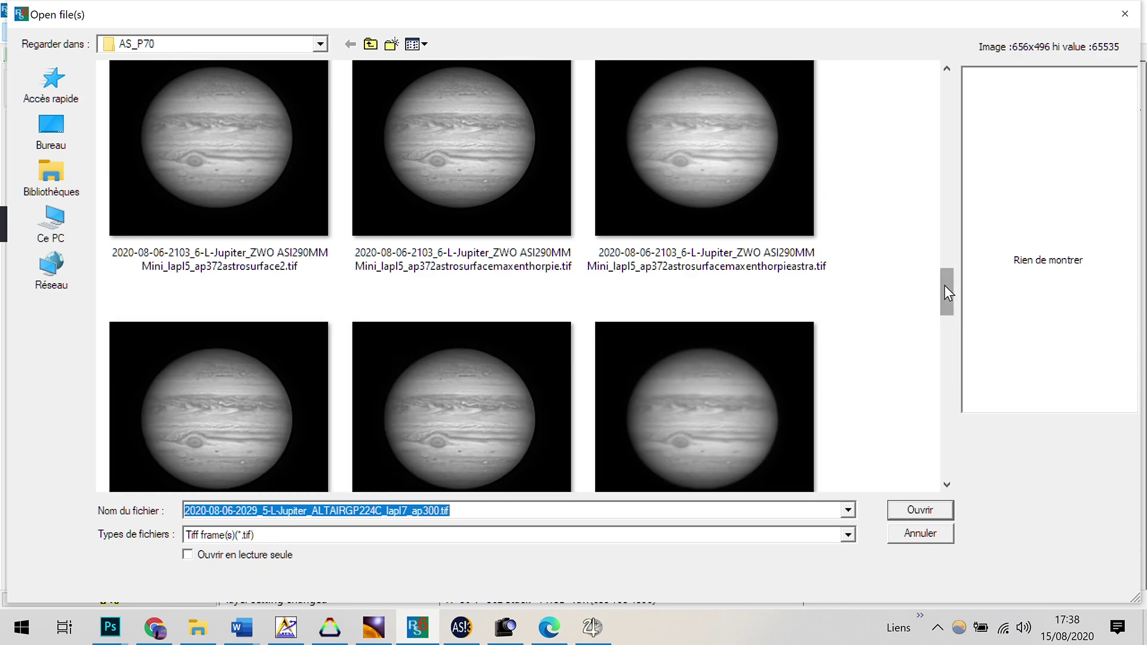
left_click_drag(944, 285, 942, 228)
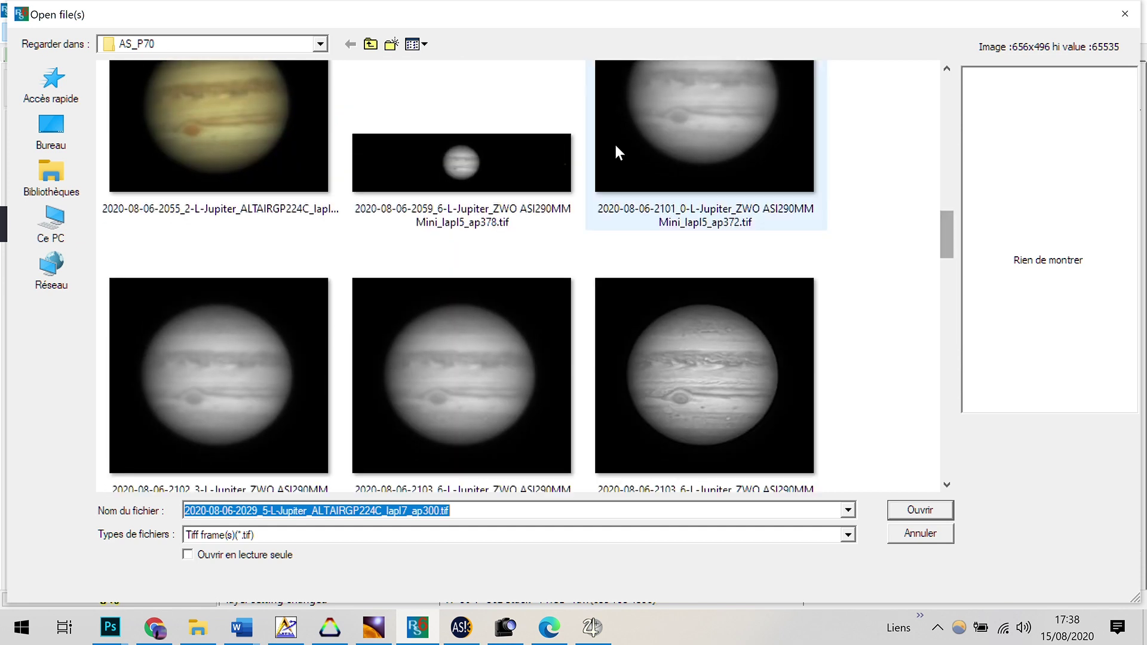
key("Return")
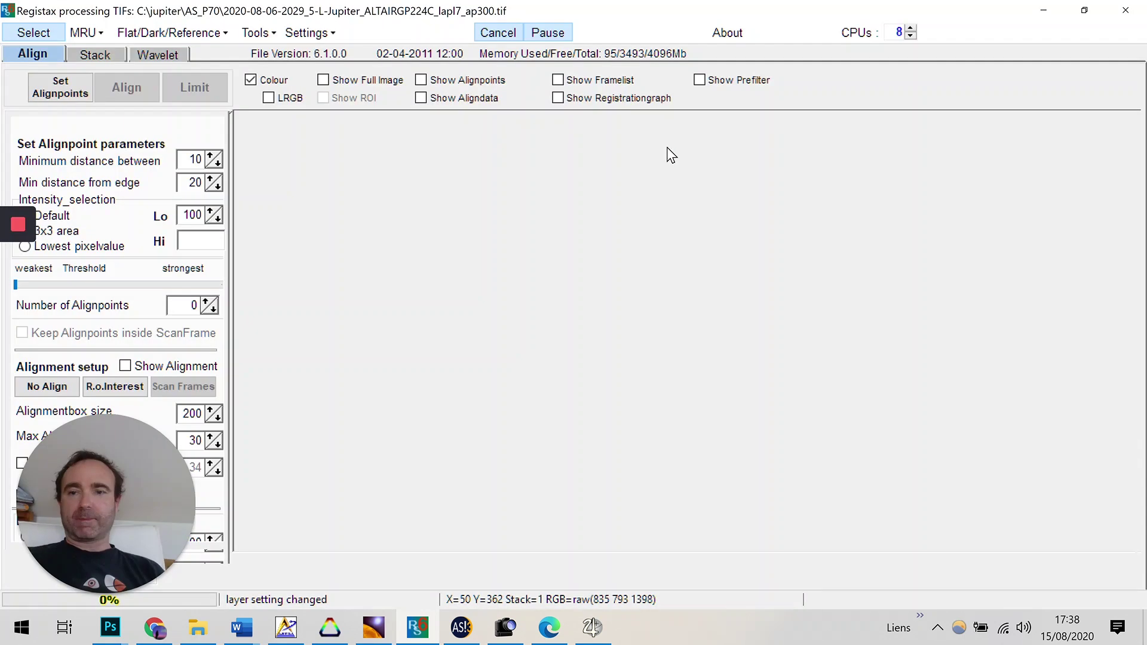
left_click(538, 94)
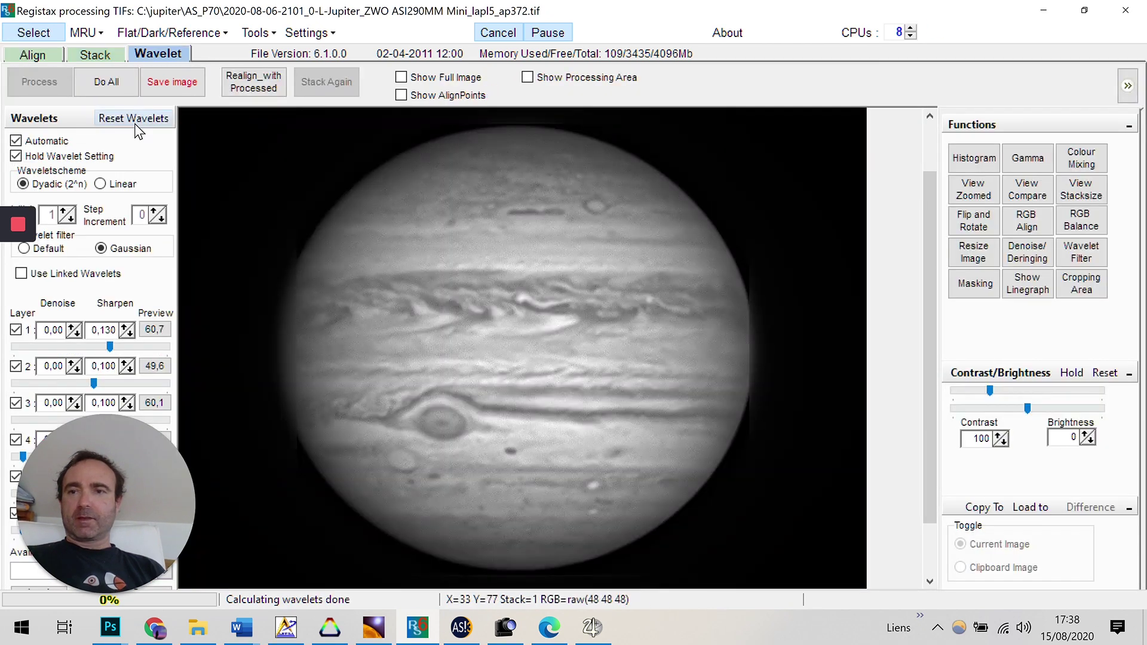
- Reset all wavelet layers of the monochrome Jupiter image
left_click(134, 120)
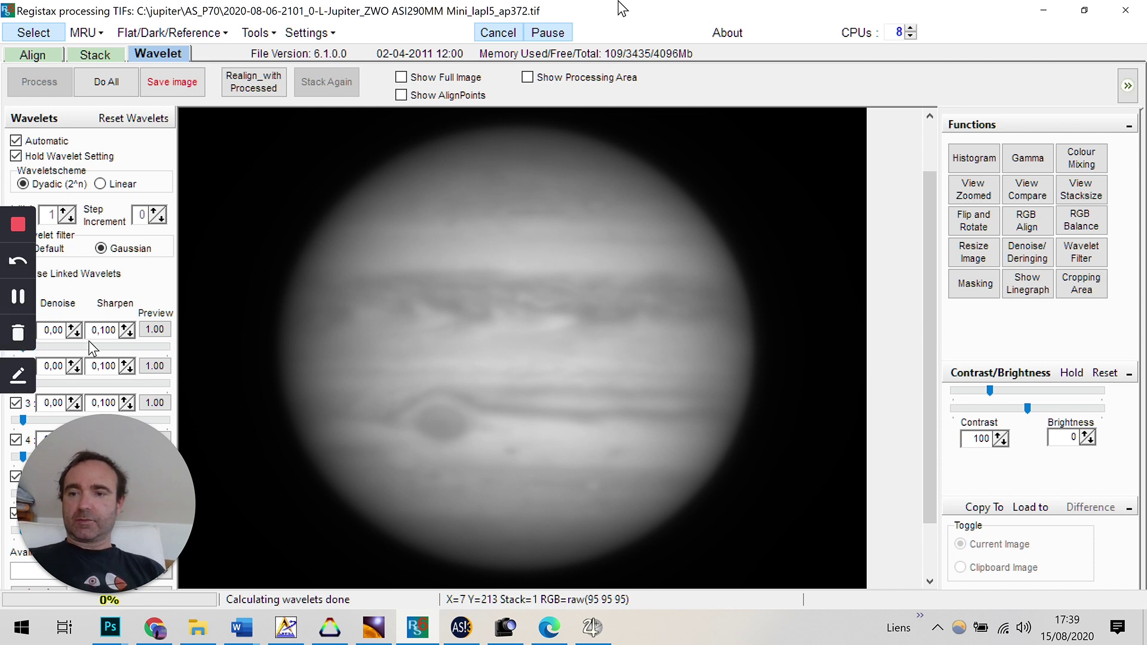
left_click(1086, 10)
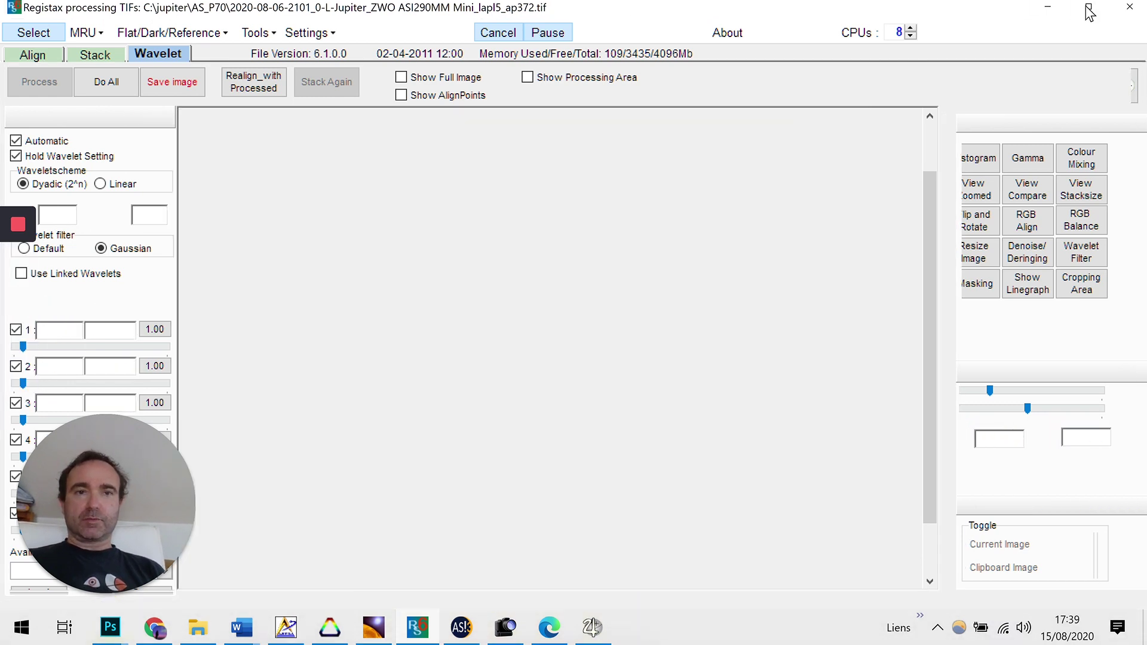
left_click(1090, 13)
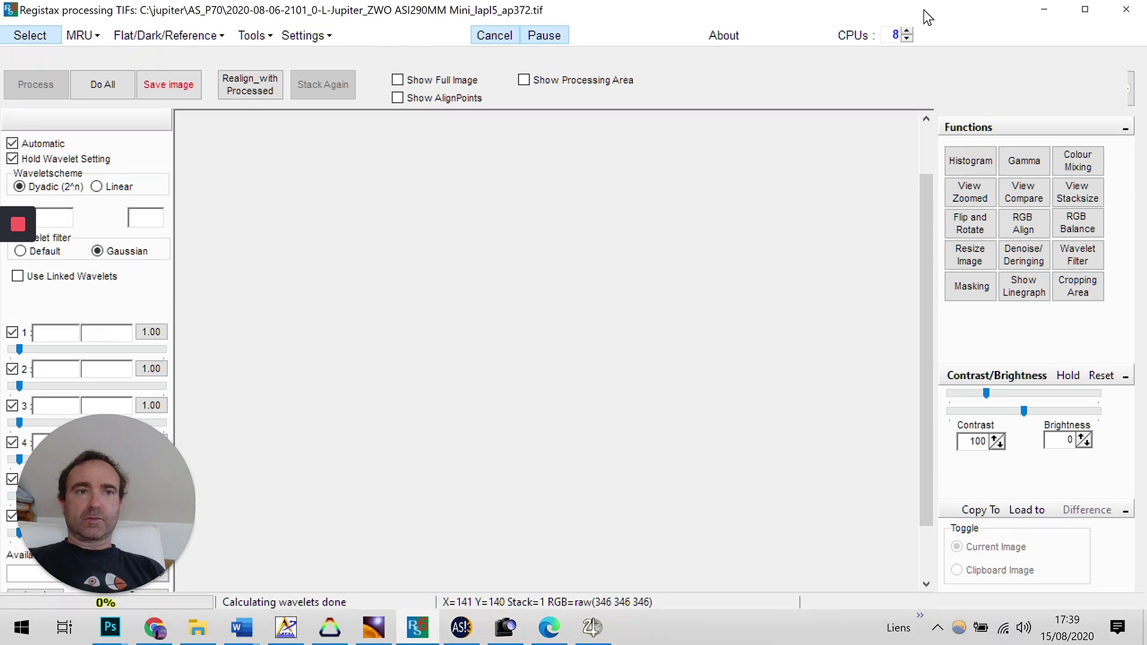
- Raise wavelet layer 1 of the monochrome Jupiter image to 79,7 and set its sharpen value to 0,130
left_click(1085, 11)
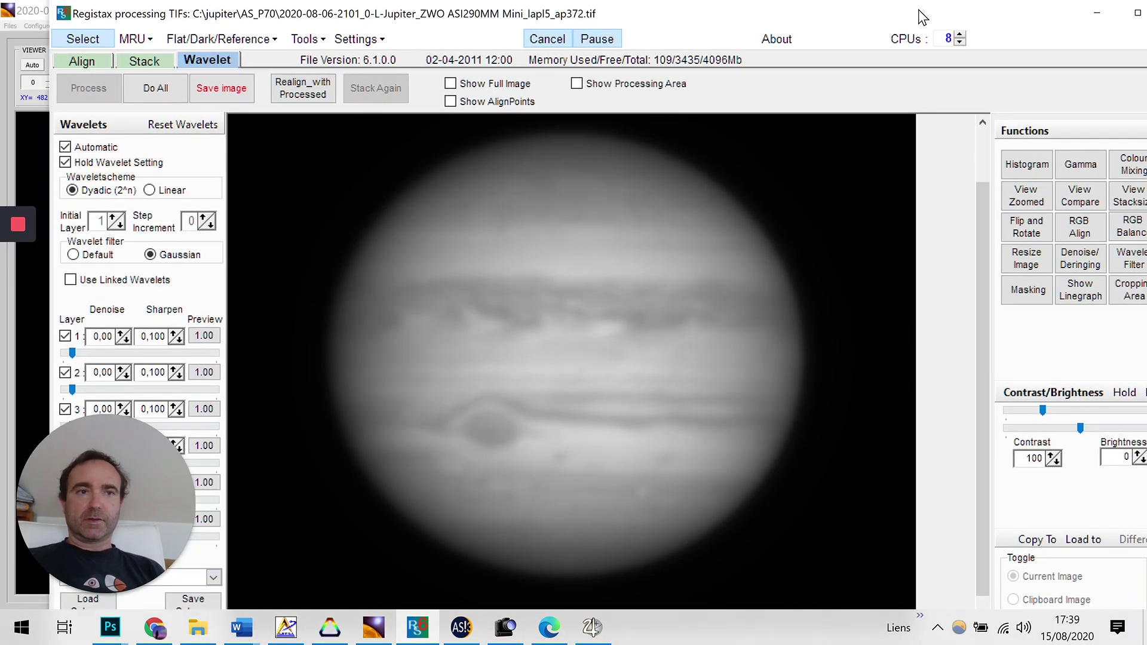
left_click(74, 353)
left_click_drag(133, 351, 187, 353)
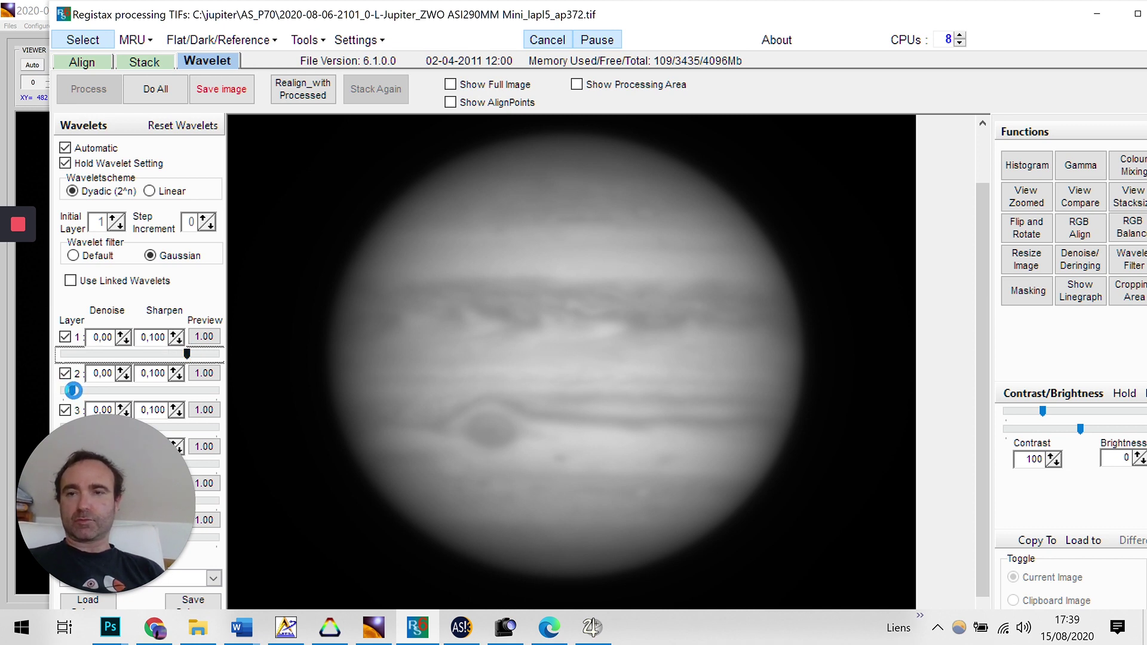
left_click(173, 333)
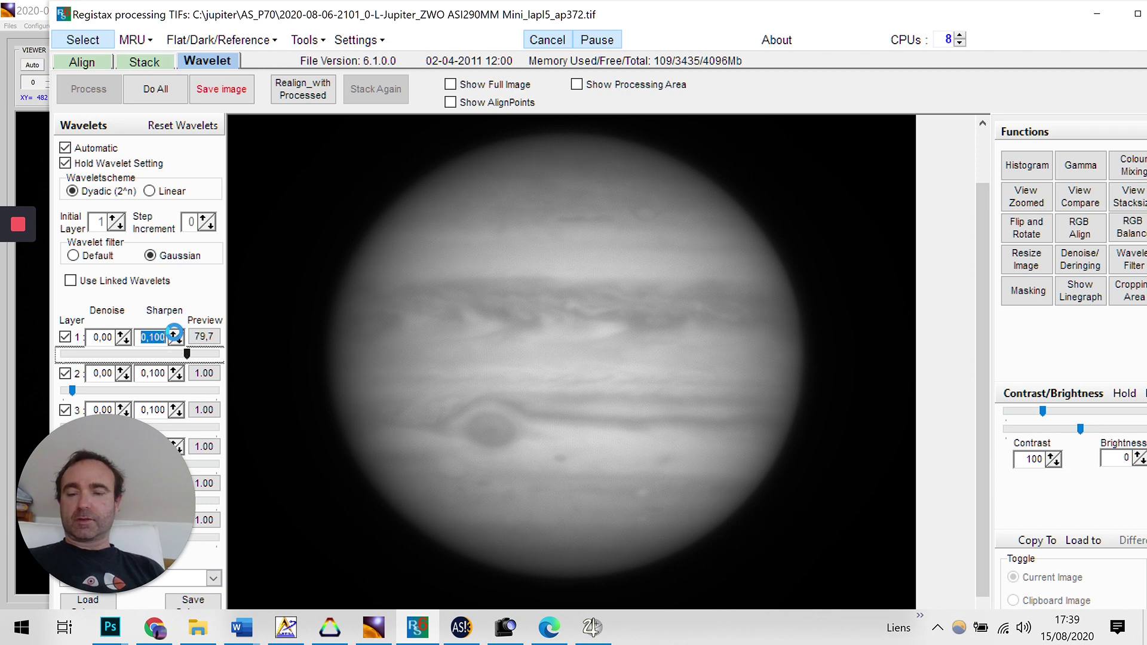
left_click(175, 332)
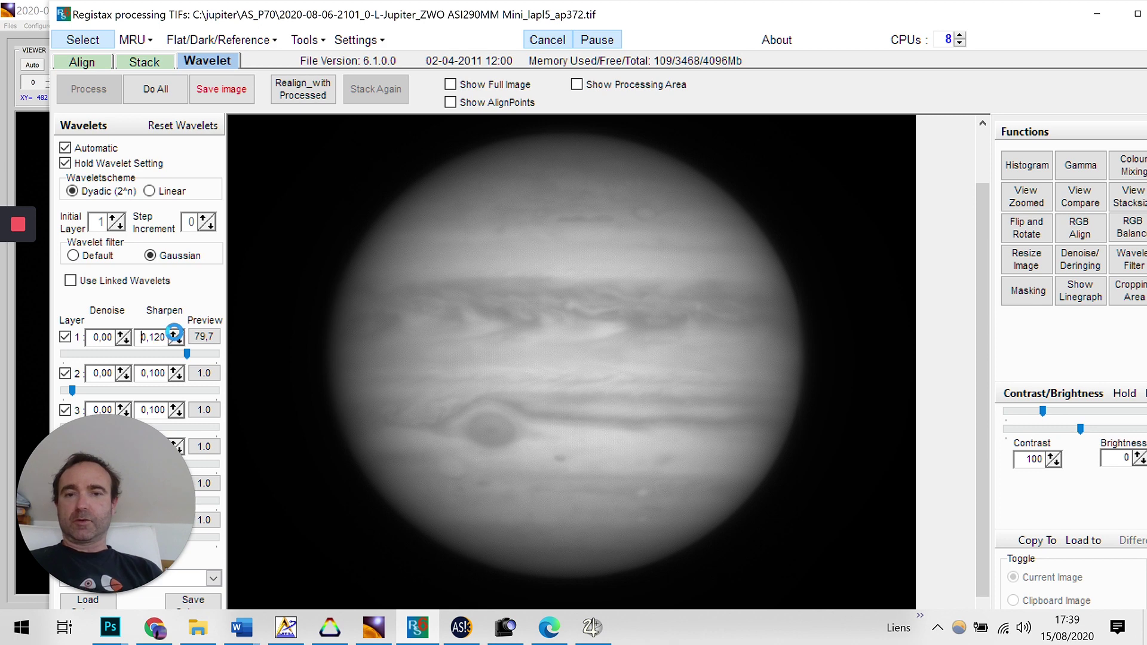
left_click(174, 332)
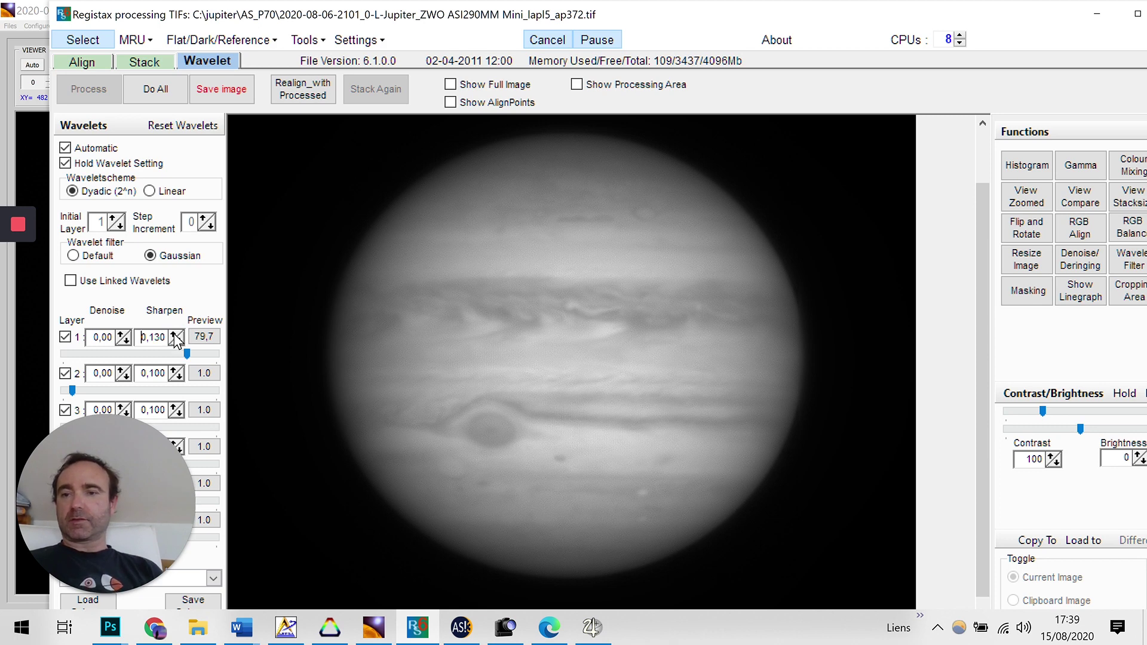
left_click(175, 332)
- Raise wavelet layer 2 to 74,8 and set its sharpen value to 0,110
left_click_drag(71, 390, 176, 385)
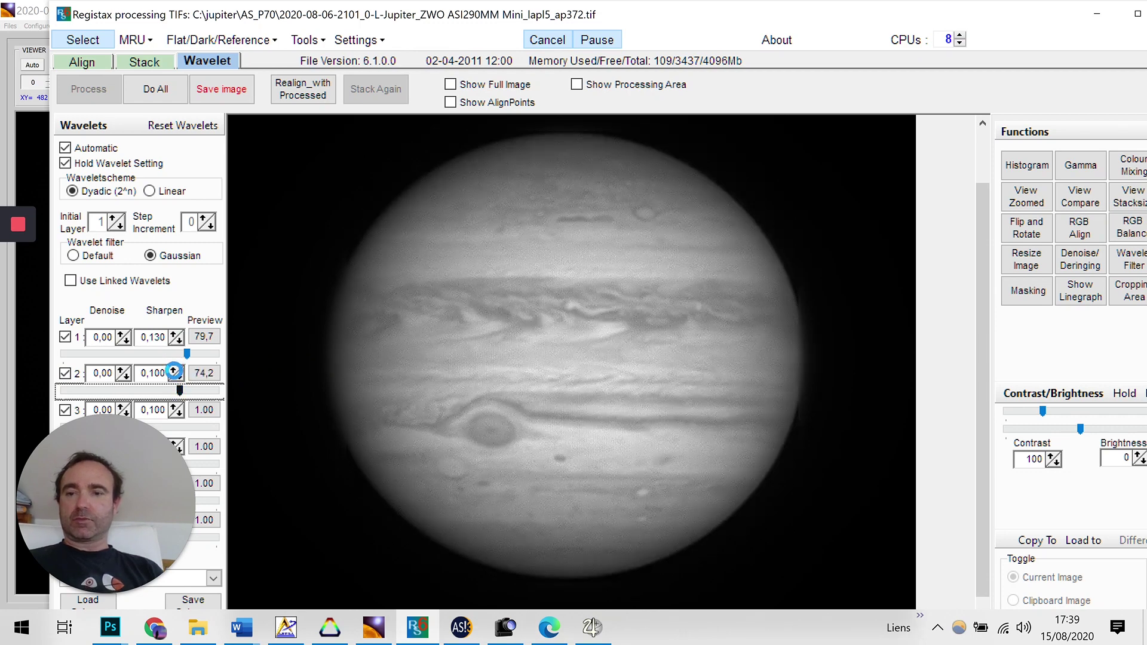
left_click(174, 370)
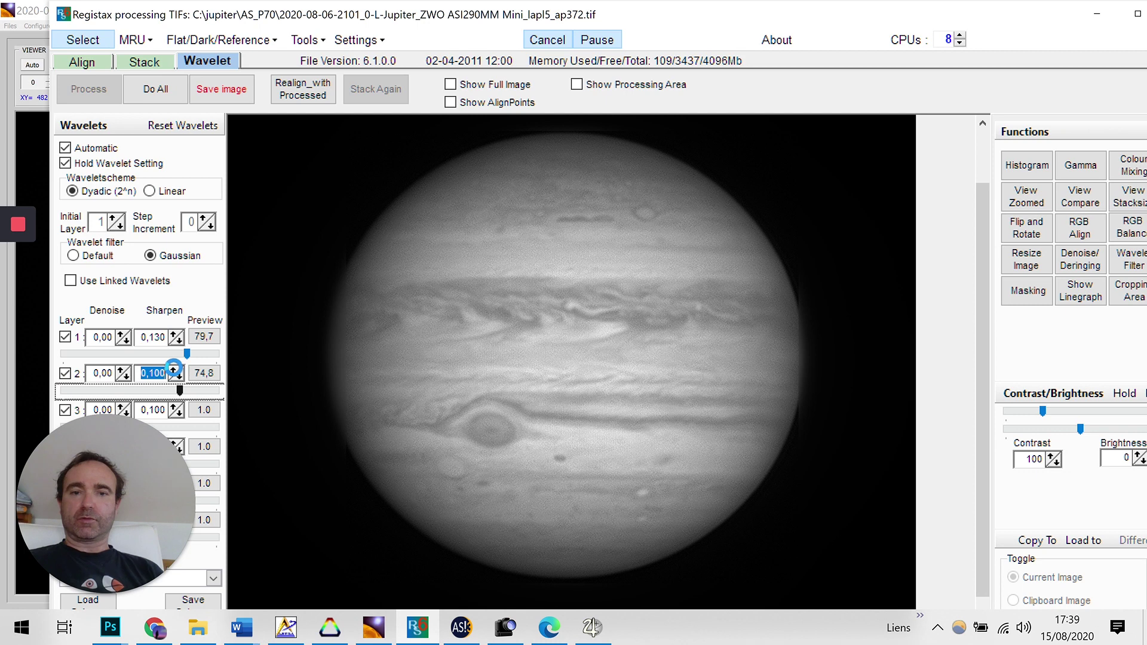
left_click(174, 368)
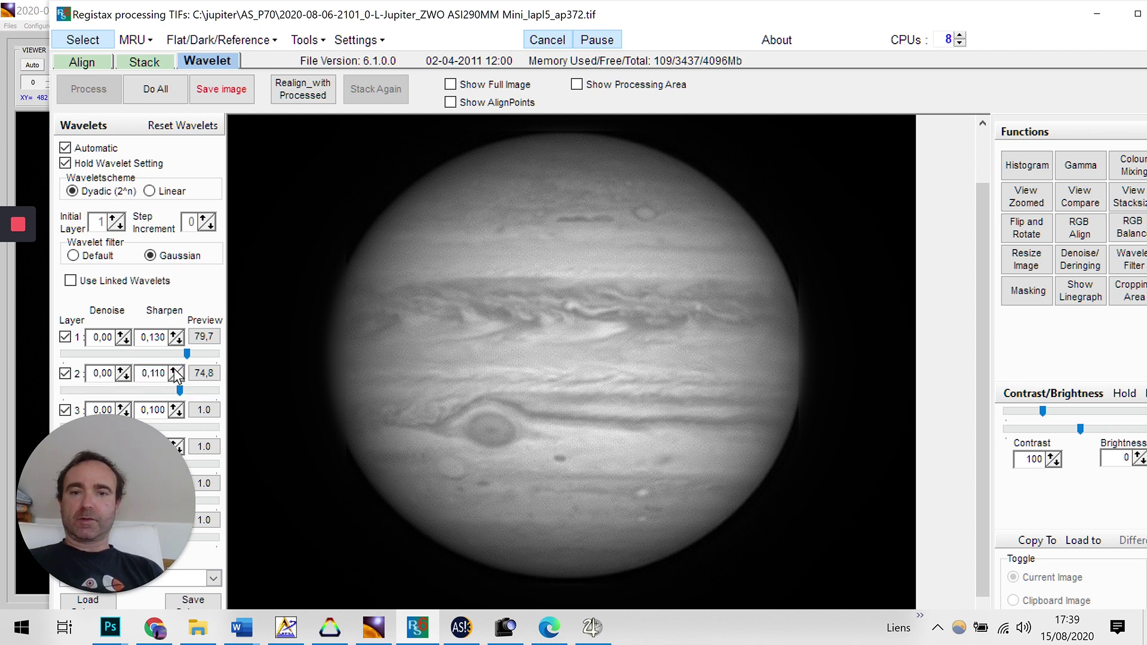
- Increase the strength of wavelet layers 1 and 2 to the maximum of 100
left_click(187, 352)
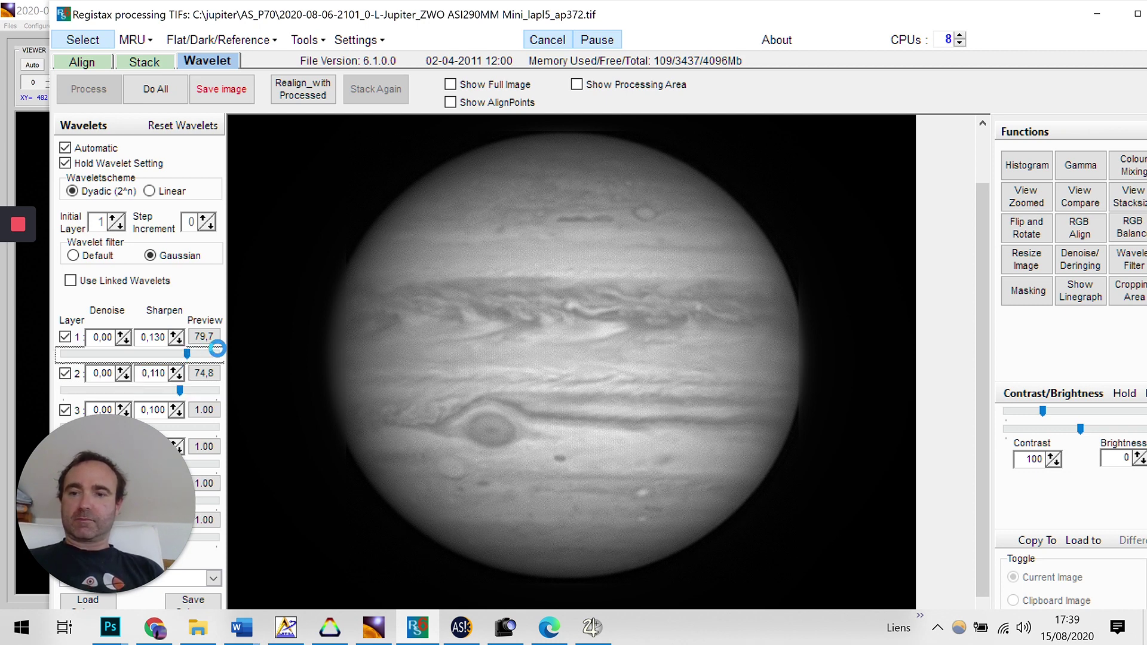
left_click(217, 350)
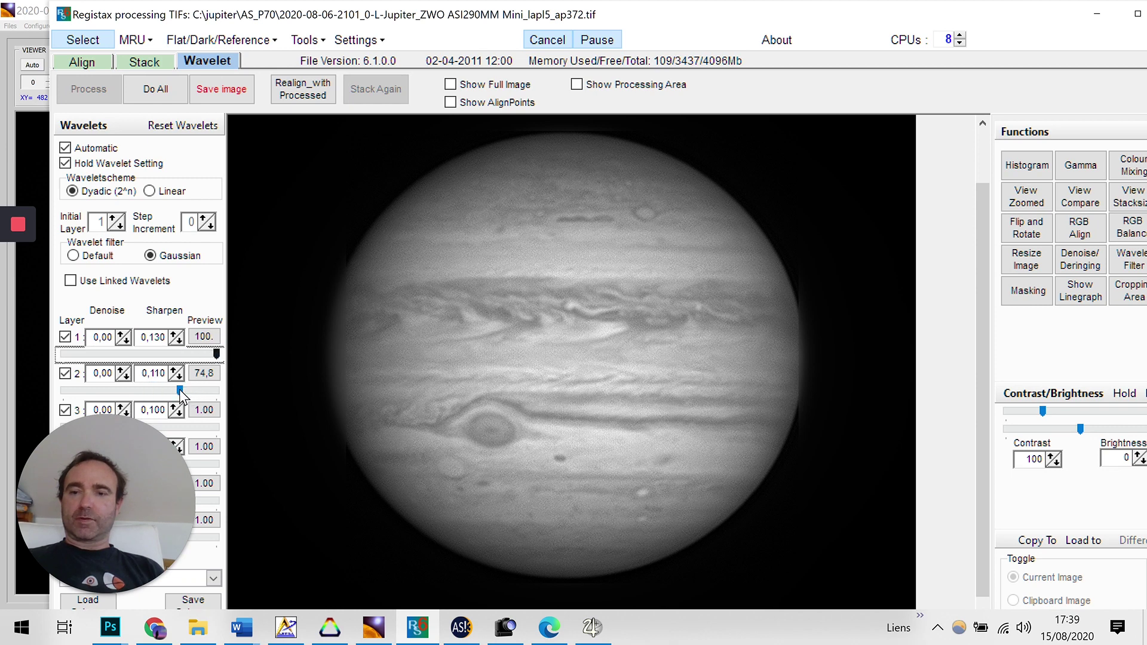
left_click(214, 389)
left_click(218, 389)
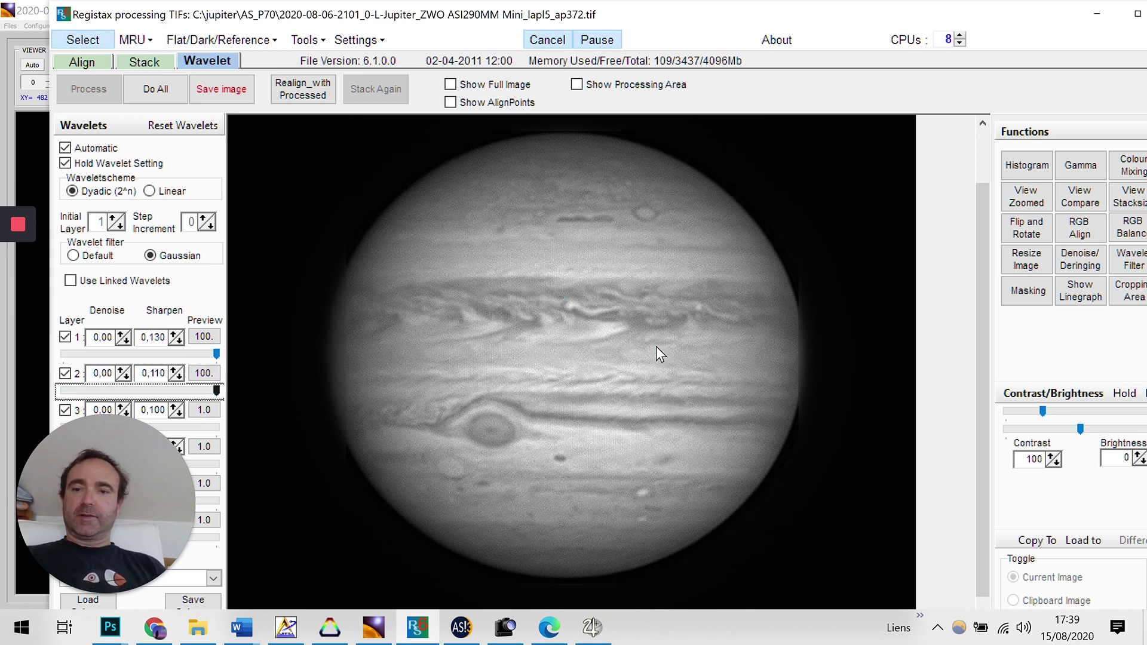
- Compare the Registax wavelet result with the AstroSurface version of Jupiter at zoom 2, alternating between both programs and finishing in Registax
key("alt+Tab")
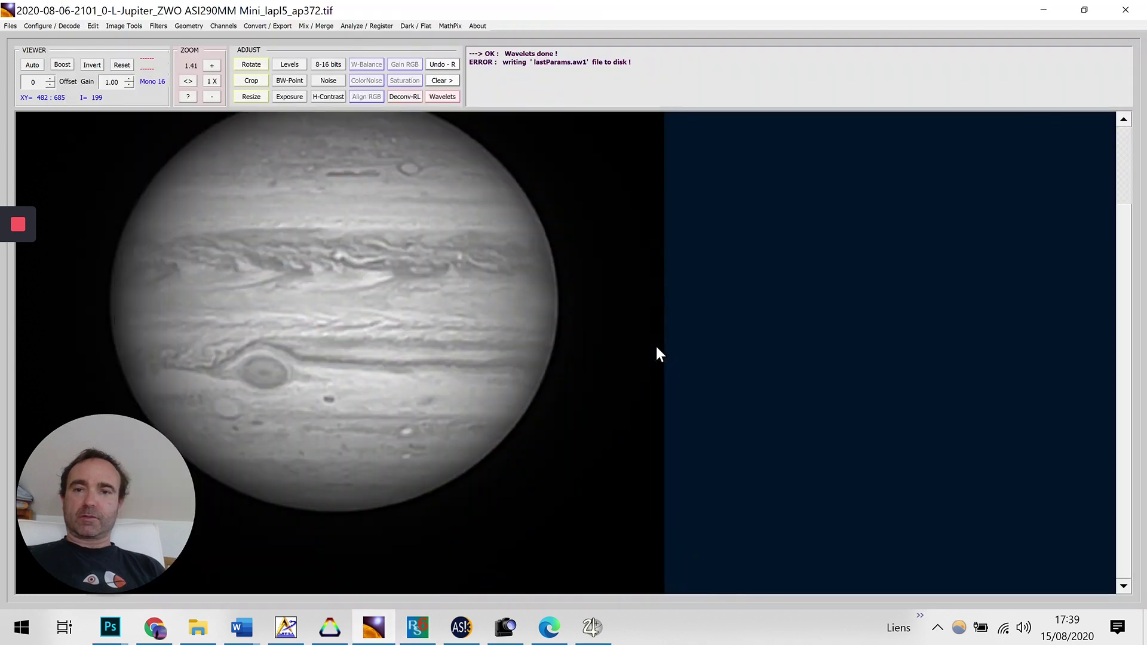
left_click(212, 66)
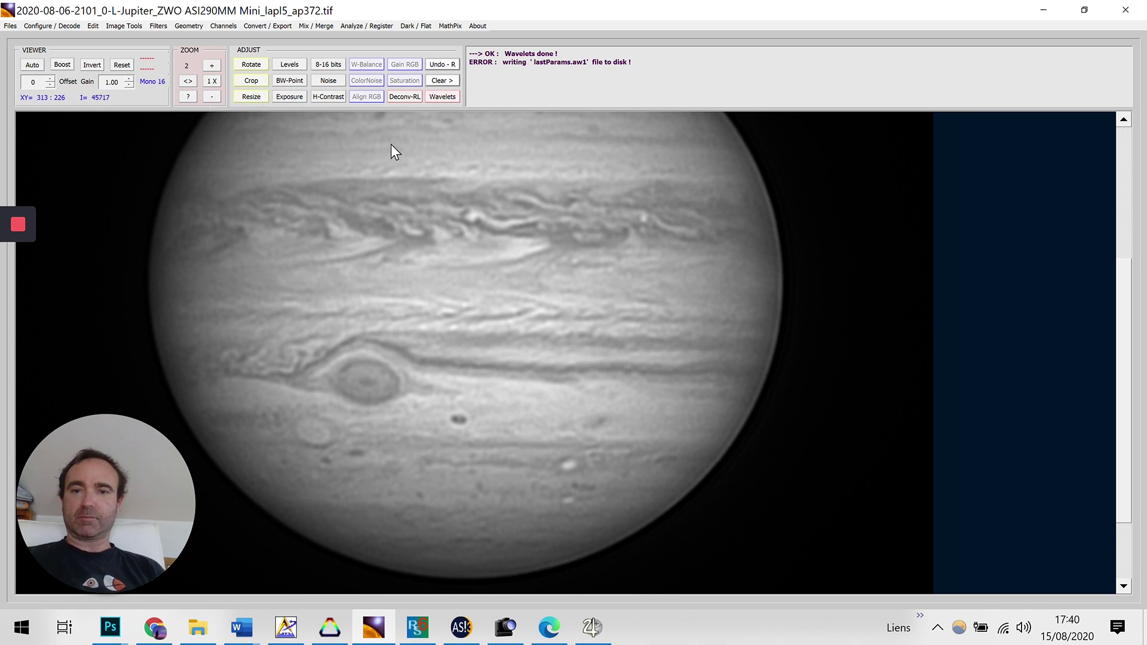
key("alt+Tab")
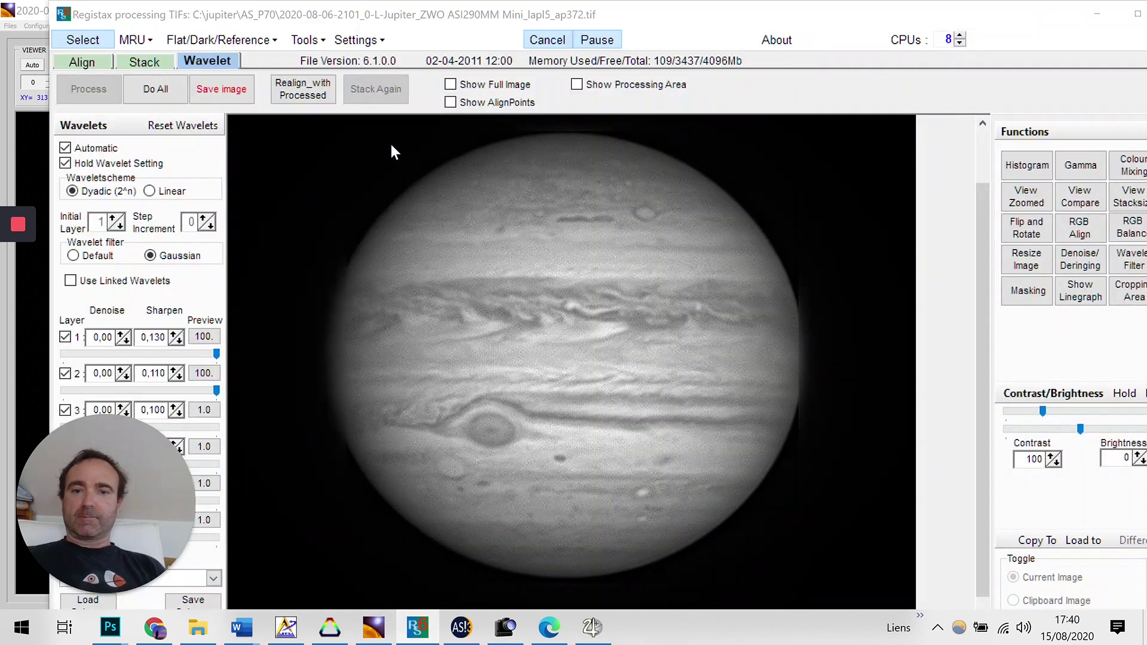
key("alt+Tab")
key("alt+Tab")
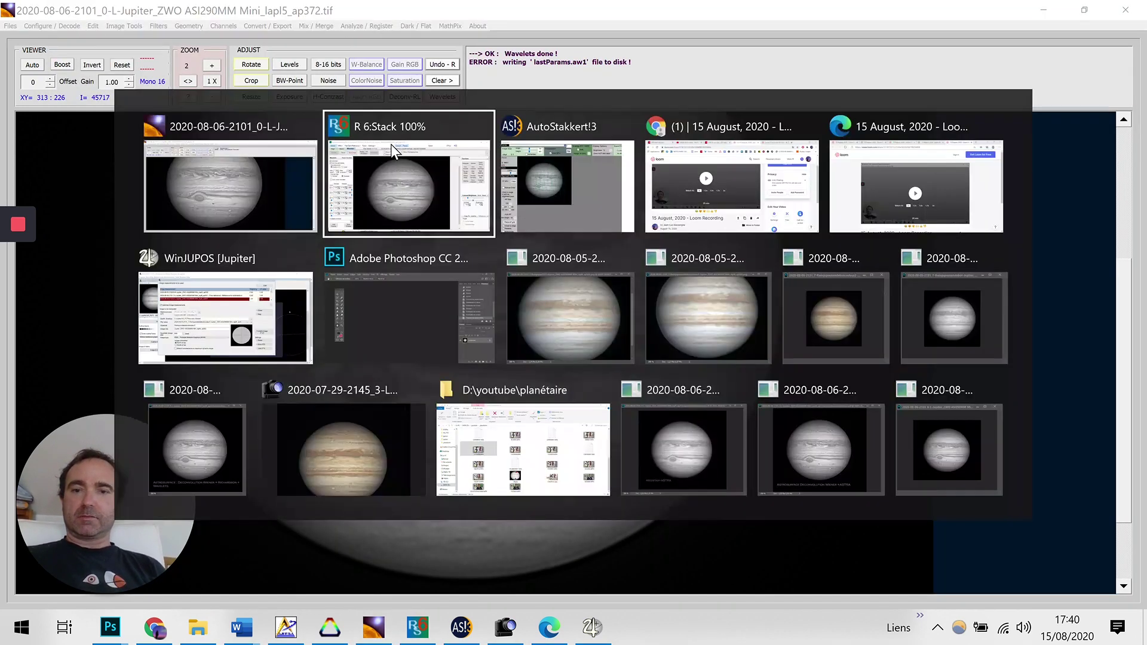
key("alt+Tab")
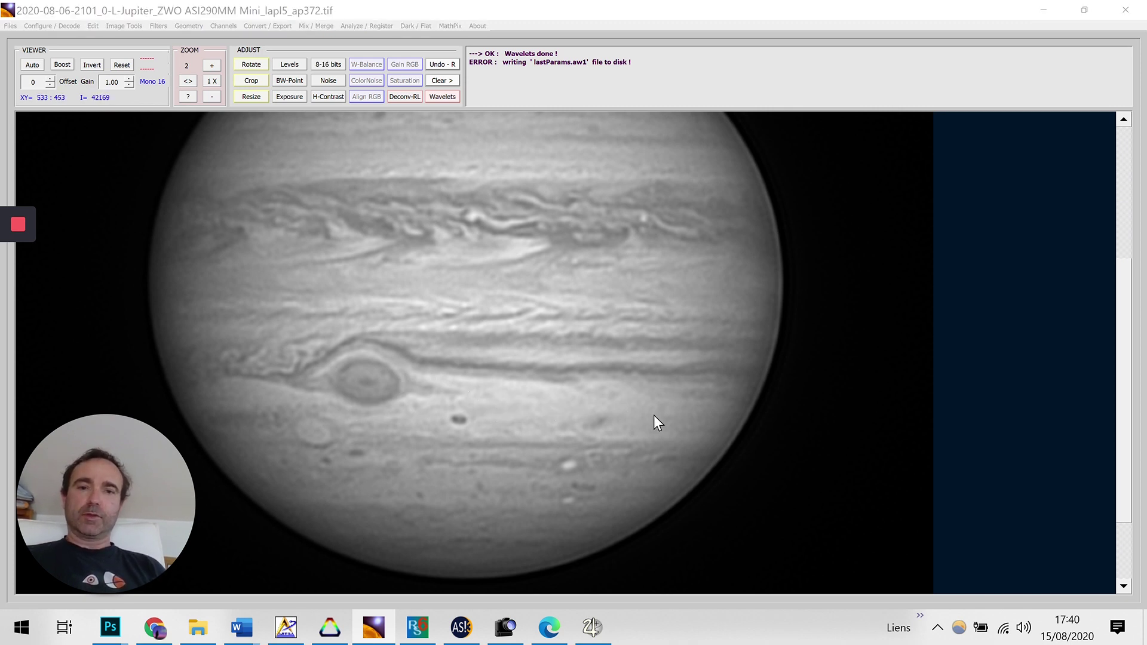
key("alt+Tab")
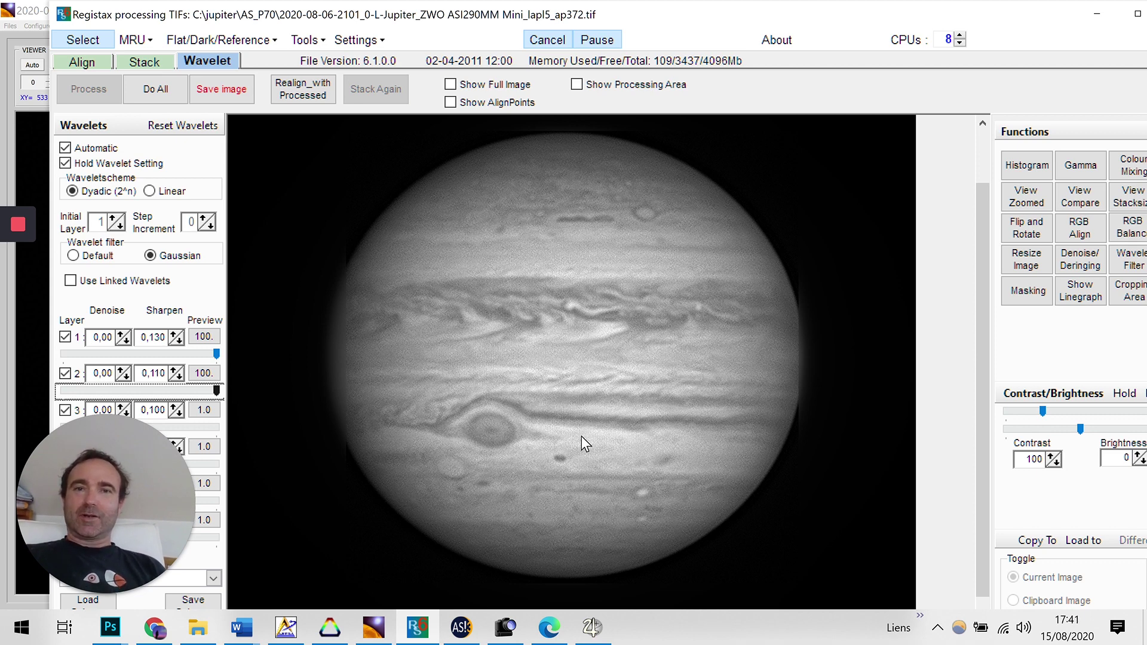
mouse_move(13, 228)
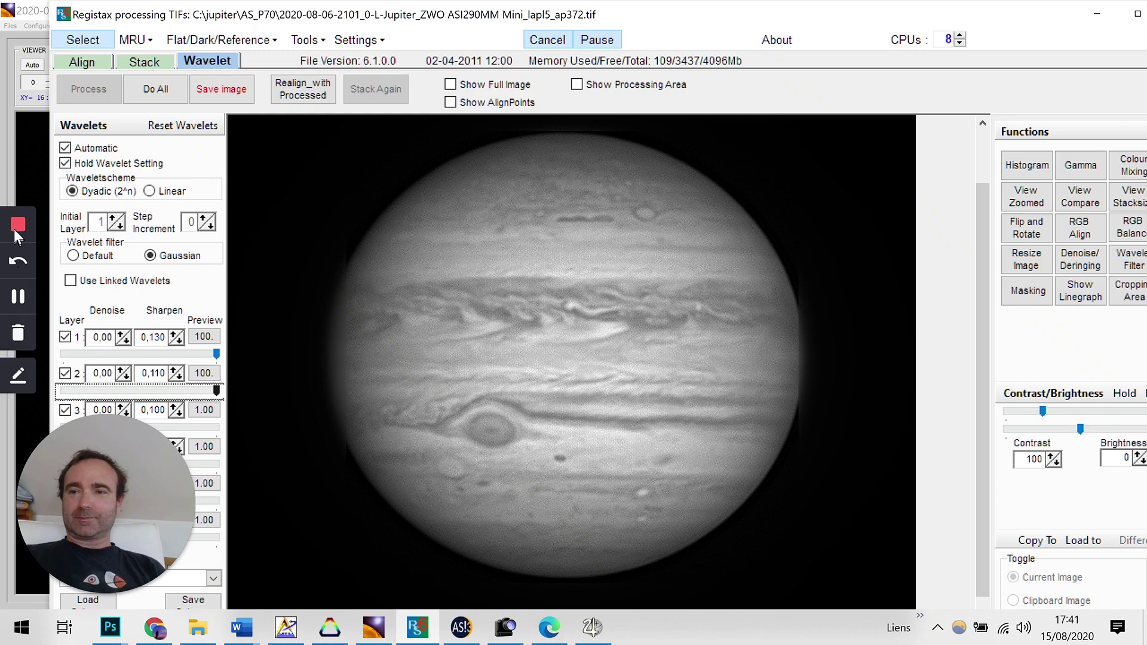